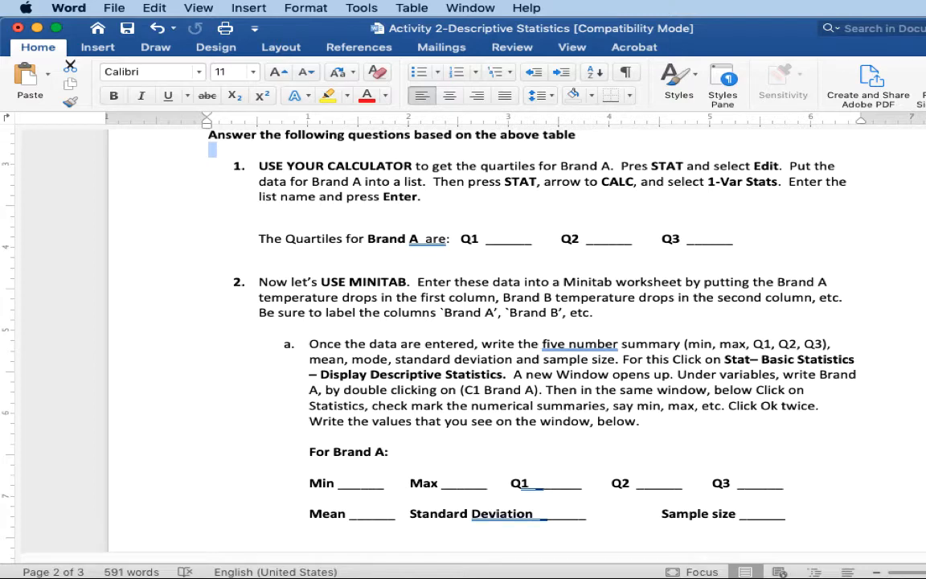
Step: Bring the Brand A to D data table into view in the Word document, and launch Minitab from the Applications folder
{"action": "scroll", "coordinate": [483, 338], "scroll_direction": "up", "scroll_amount": 4}
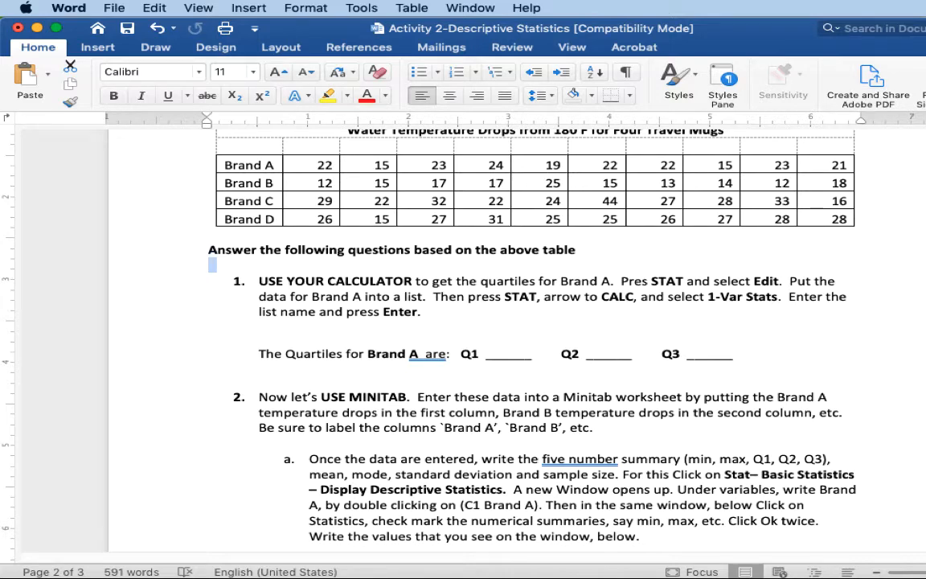
{"action": "left_click_drag", "start_coordinate": [321, 28], "coordinate": [347, 51]}
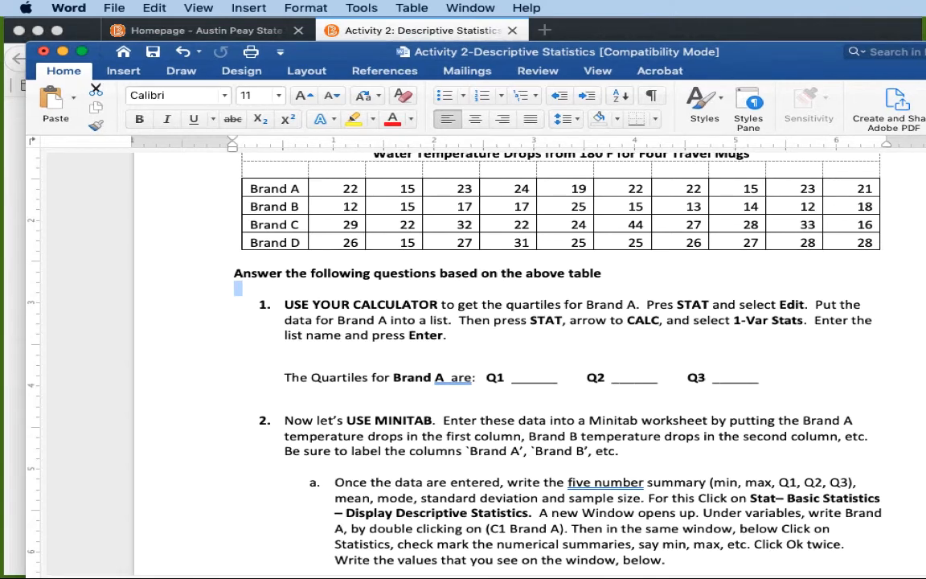
{"action": "key", "text": "super+Tab"}
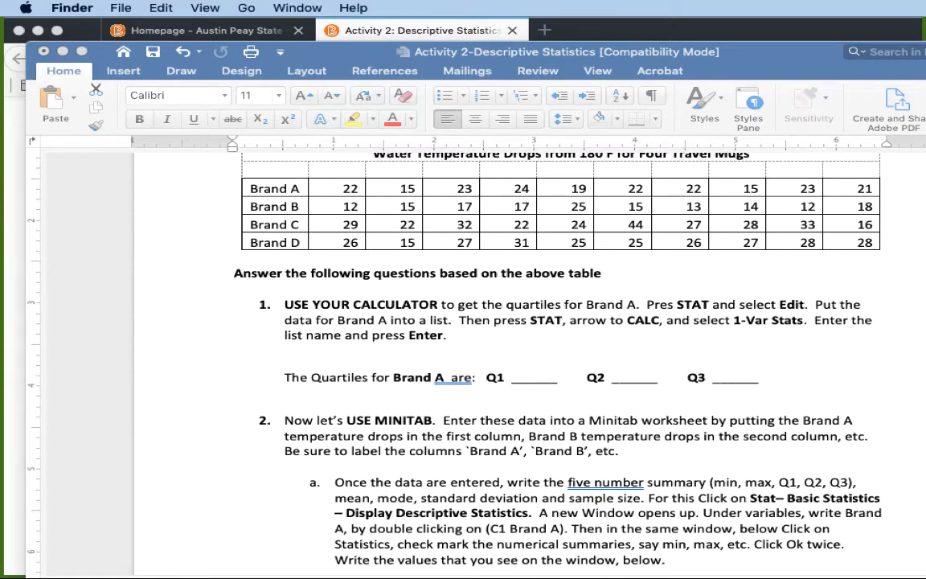
{"action": "left_click", "coordinate": [246, 8]}
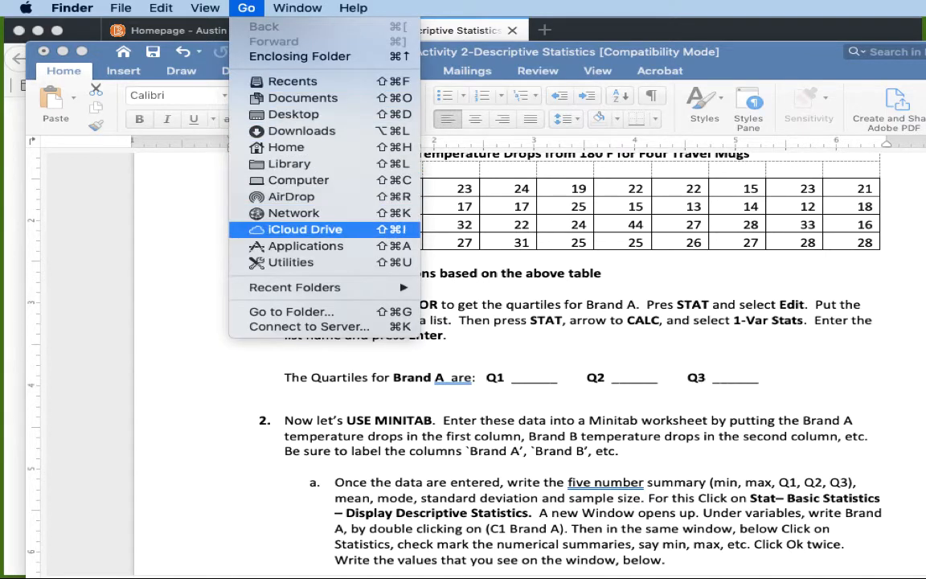
{"action": "left_click", "coordinate": [306, 246]}
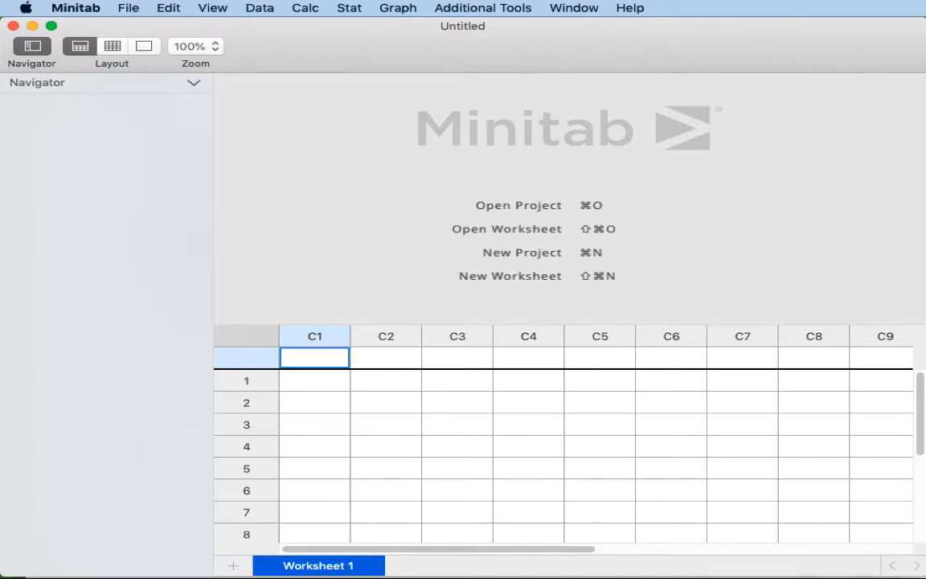
Step: Switch to the Word activity document, move its window out of the way, and return to Minitab's worksheet
{"action": "key", "text": "super+Tab"}
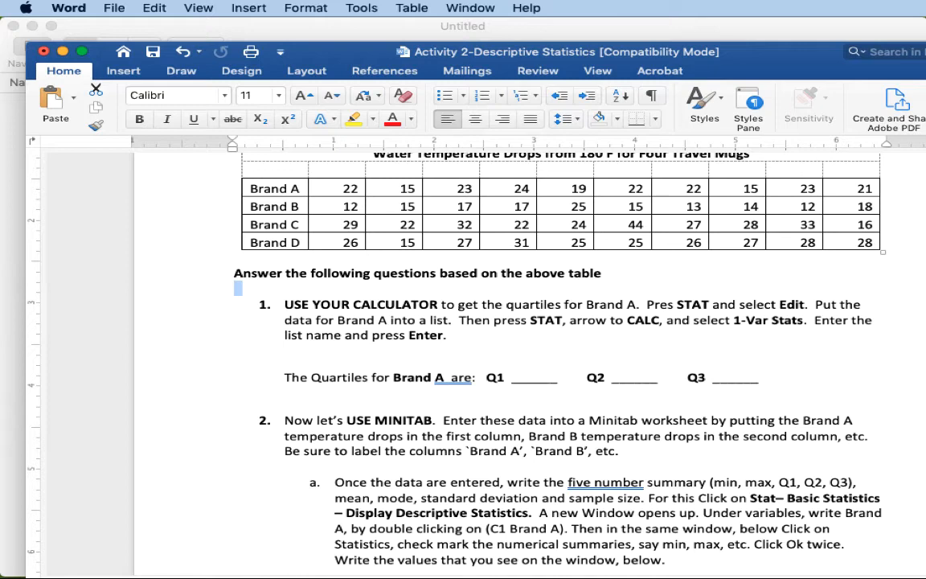
{"action": "left_click_drag", "start_coordinate": [342, 52], "coordinate": [925, 43]}
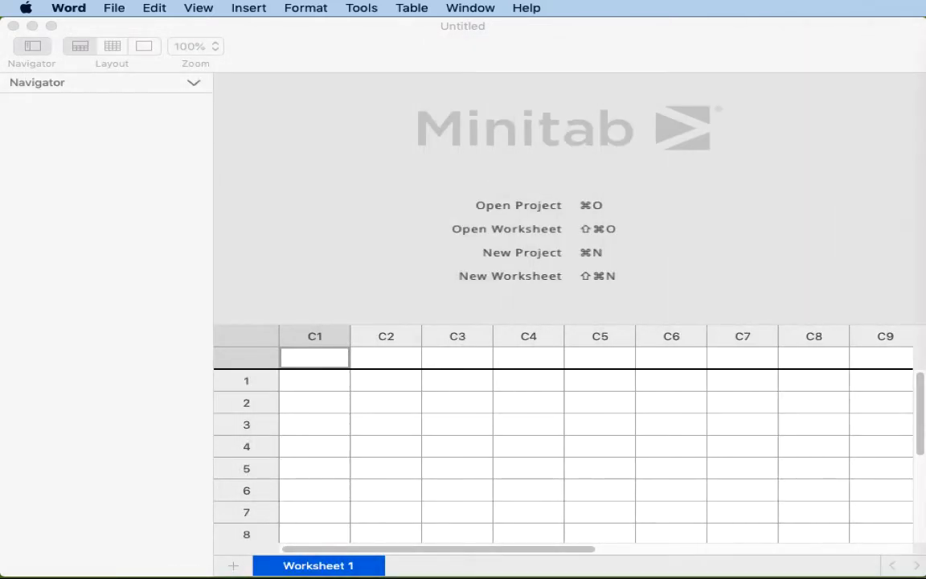
{"action": "key", "text": "super+Tab"}
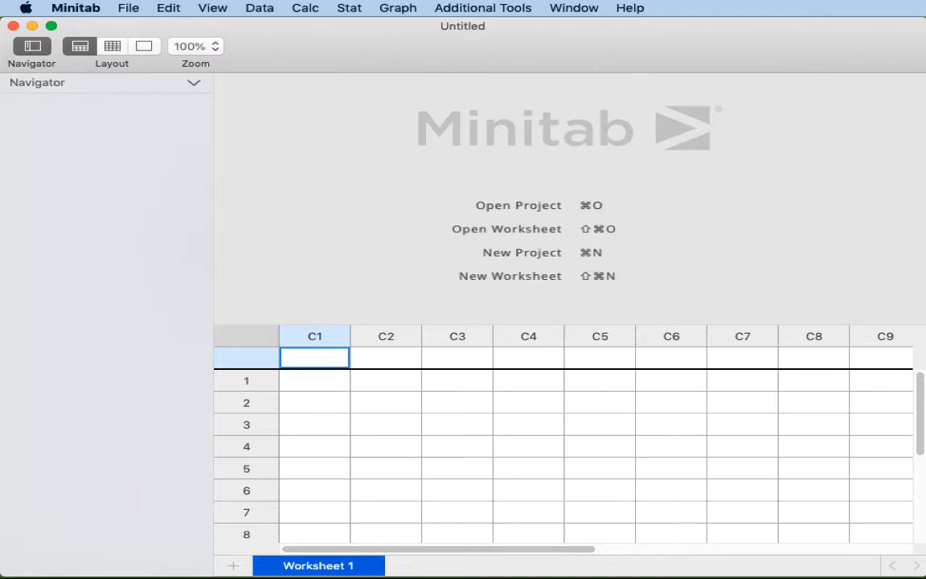
Step: Label worksheet column C1 "Brand A" and column C2 "Brand B"
{"action": "type", "text": "Brand A"}
{"action": "key", "text": "Tab"}
{"action": "type", "text": "Brand B"}
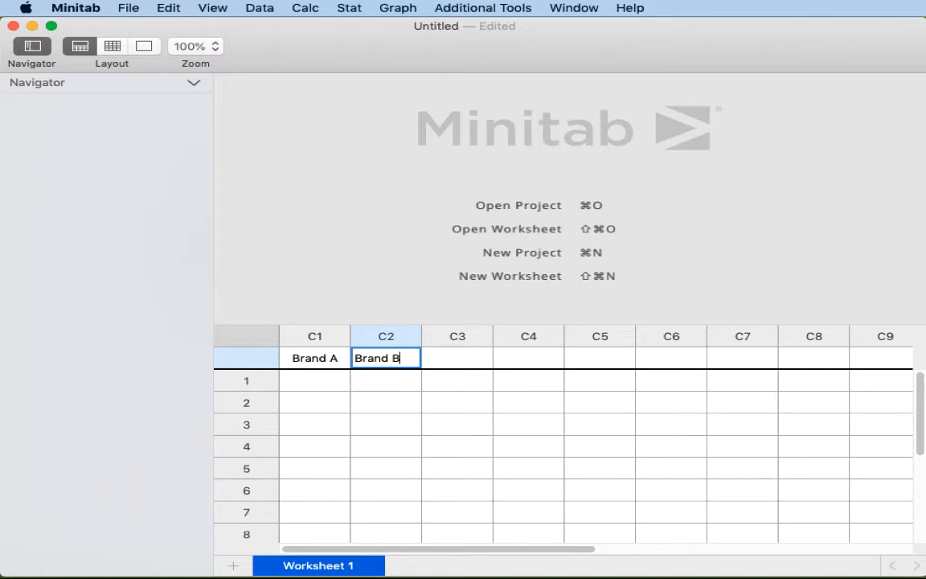
{"action": "key", "text": "Return"}
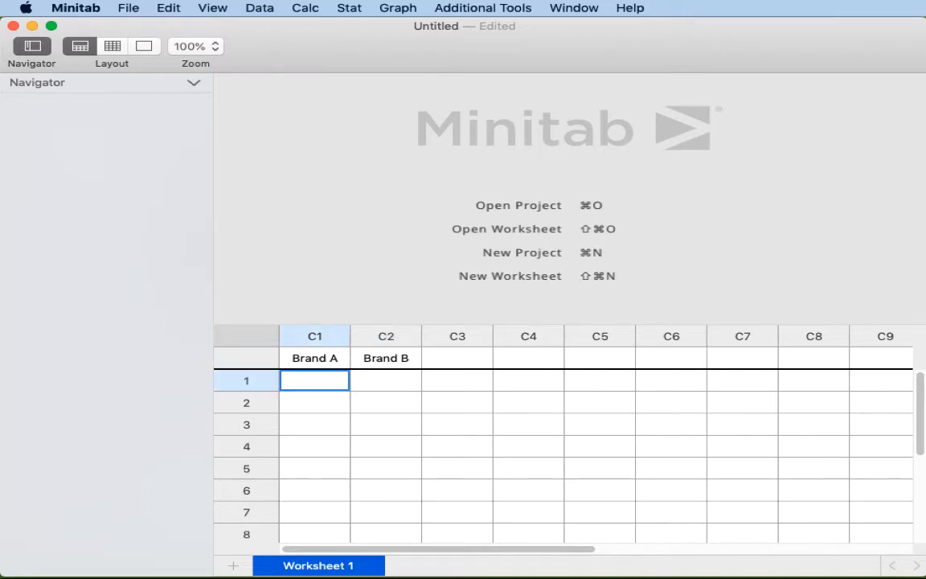
Step: Enter 22, 15 and 23 in rows 1 to 3 of the Brand A column
{"action": "type", "text": "22"}
{"action": "key", "text": "Return"}
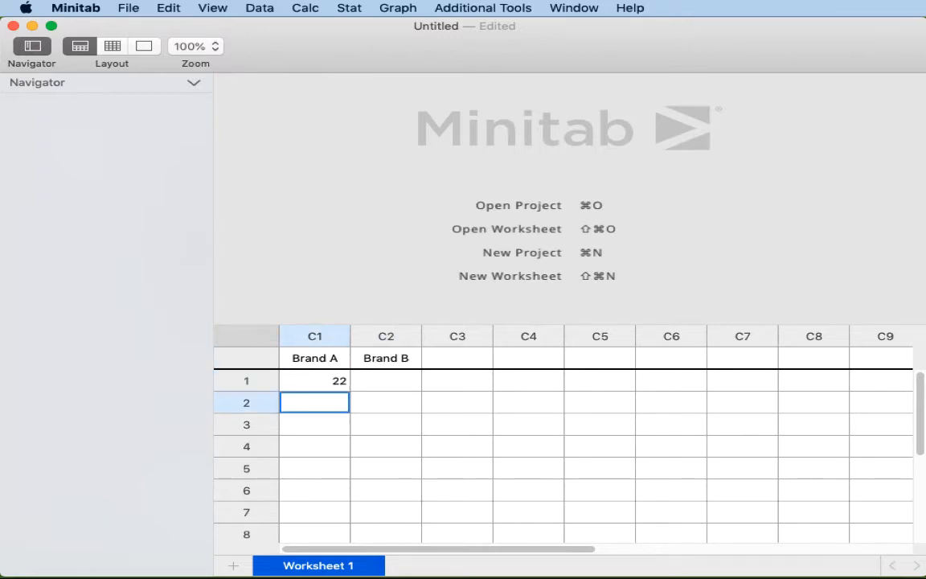
{"action": "type", "text": "15"}
{"action": "key", "text": "Return"}
{"action": "type", "text": "23"}
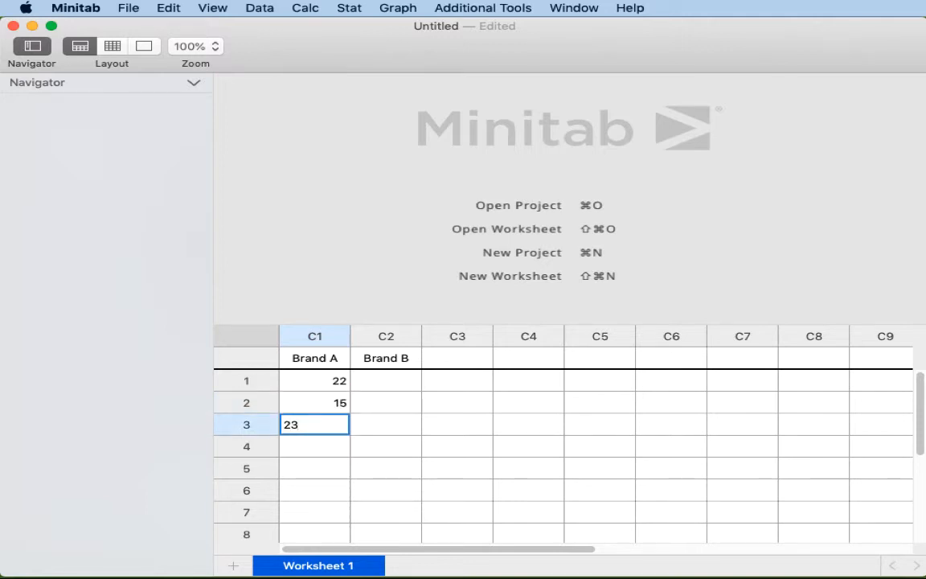
Step: Enter 12, 15 and 17 in rows 1 to 3 of the Brand B column
{"action": "left_click", "coordinate": [386, 381]}
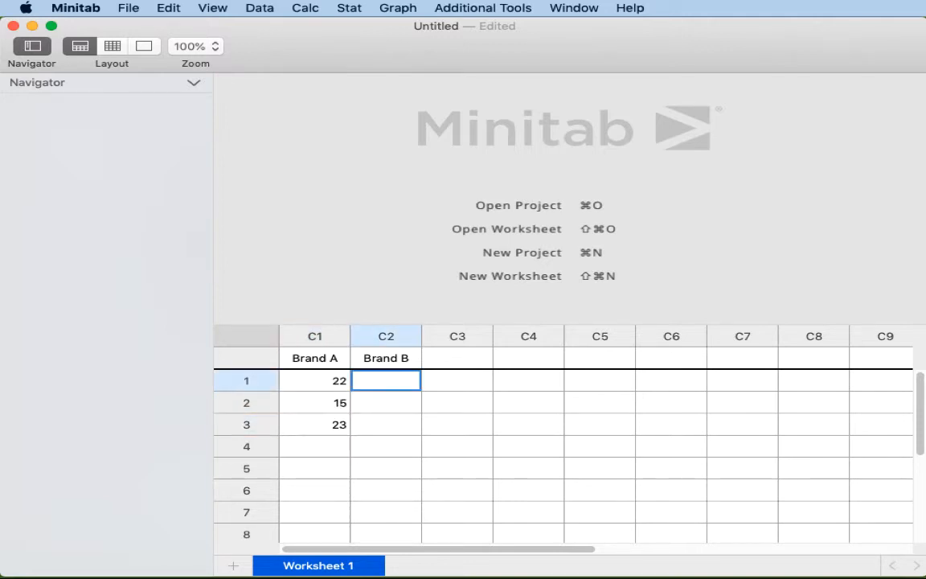
{"action": "type", "text": "12"}
{"action": "key", "text": "Return"}
{"action": "type", "text": "15"}
{"action": "key", "text": "Return"}
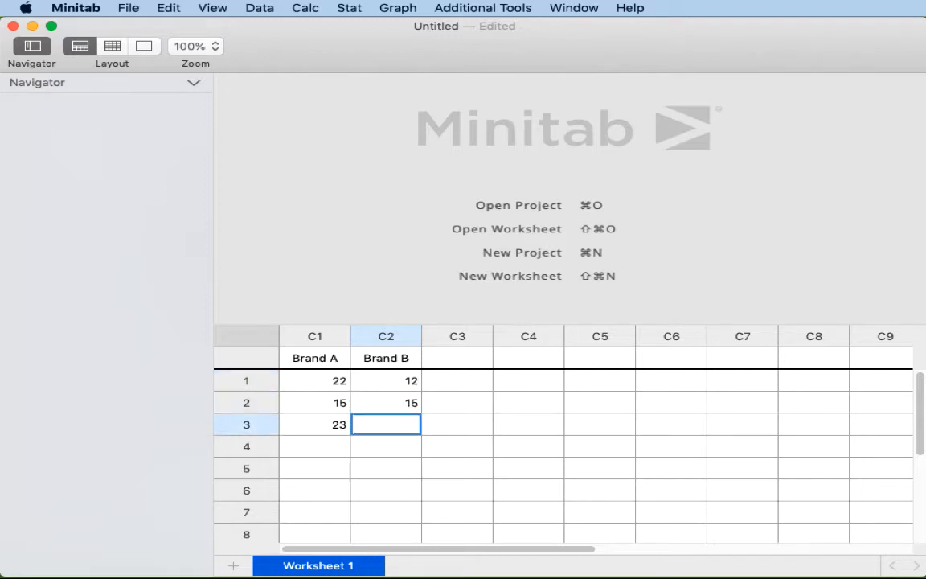
{"action": "type", "text": "17"}
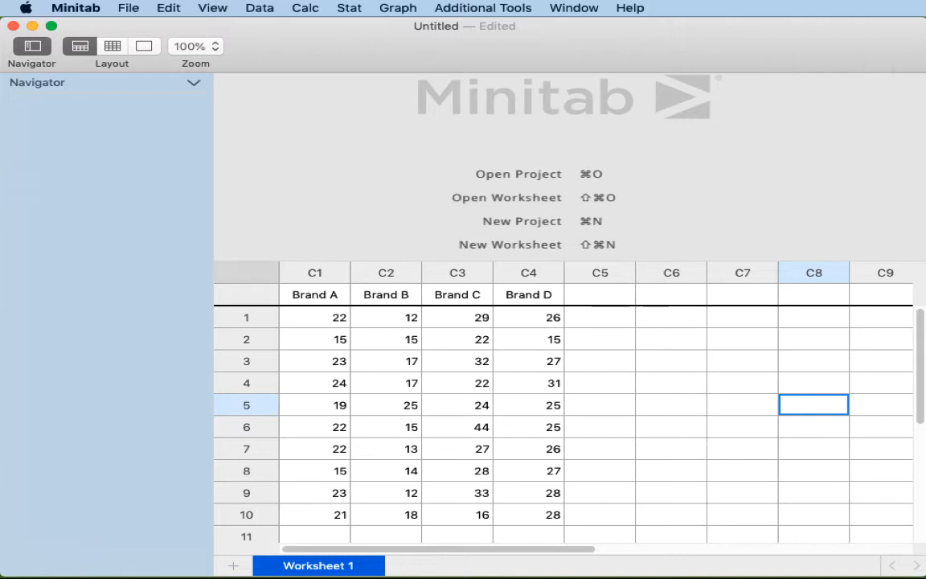
Step: Switch to the Word activity document and review the question 2 instructions and the Brand A summary blanks
{"action": "key", "text": "super+Tab"}
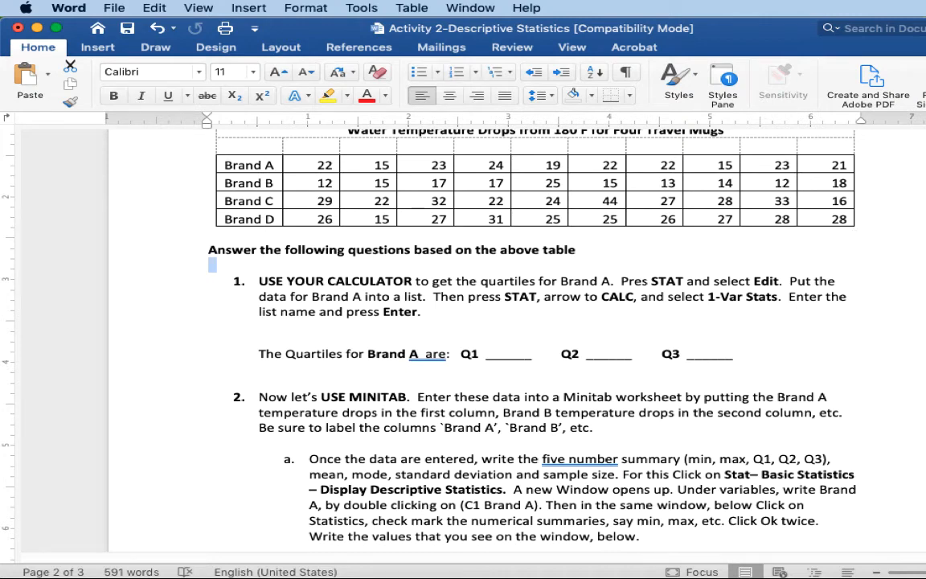
{"action": "scroll", "coordinate": [463, 338], "scroll_direction": "down", "scroll_amount": 3}
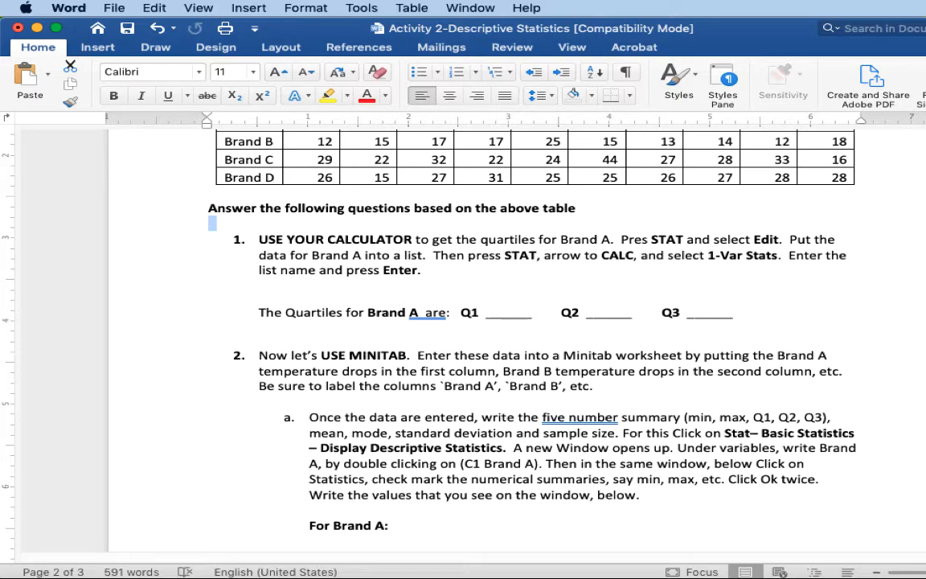
{"action": "scroll", "coordinate": [515, 338], "scroll_direction": "down", "scroll_amount": 3}
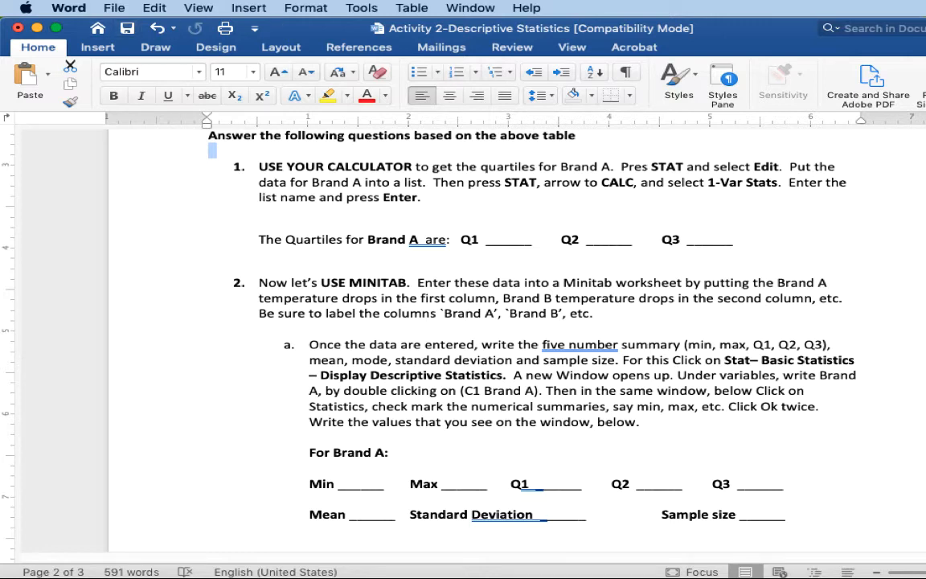
{"action": "scroll", "coordinate": [514, 338], "scroll_direction": "down", "scroll_amount": 4}
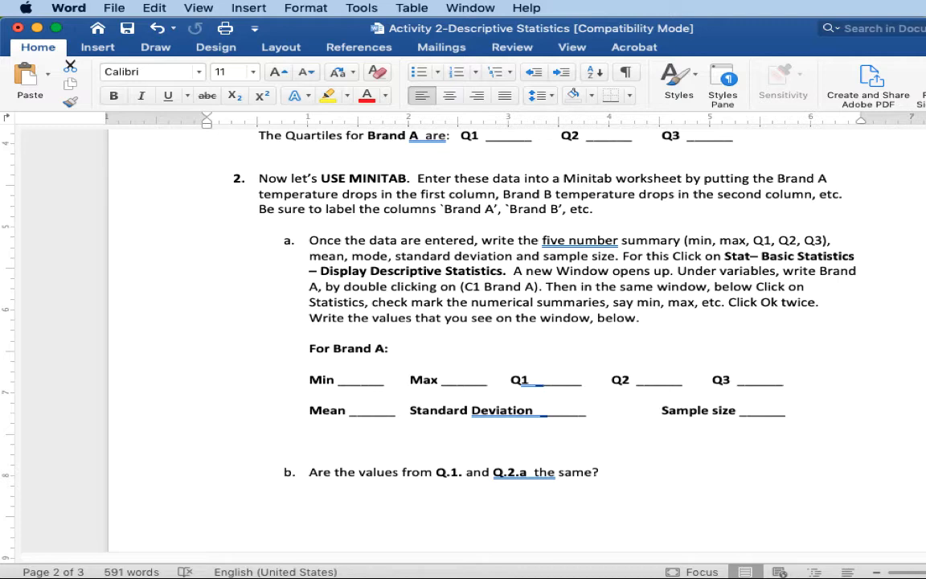
{"action": "scroll", "coordinate": [514, 338], "scroll_direction": "up", "scroll_amount": 5}
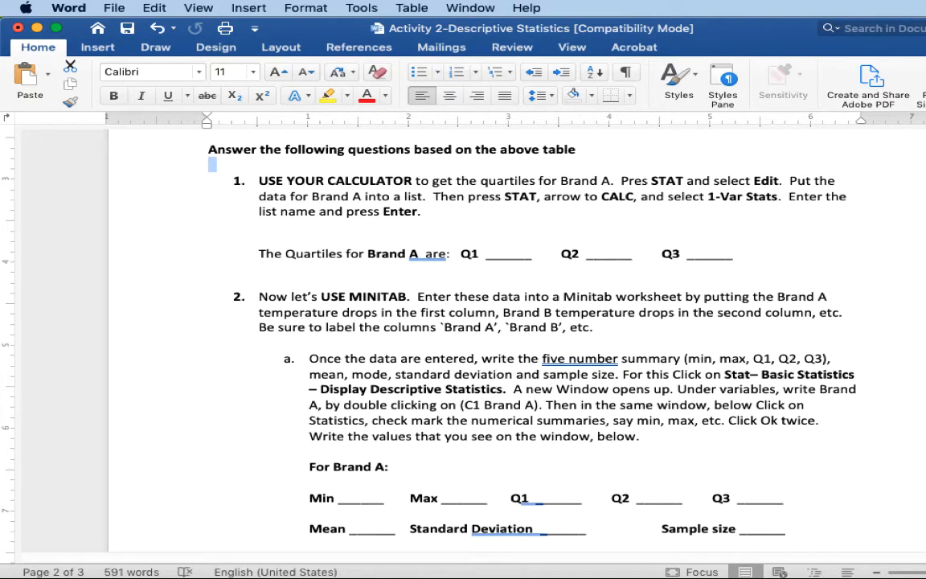
{"action": "scroll", "coordinate": [514, 338], "scroll_direction": "down", "scroll_amount": 5}
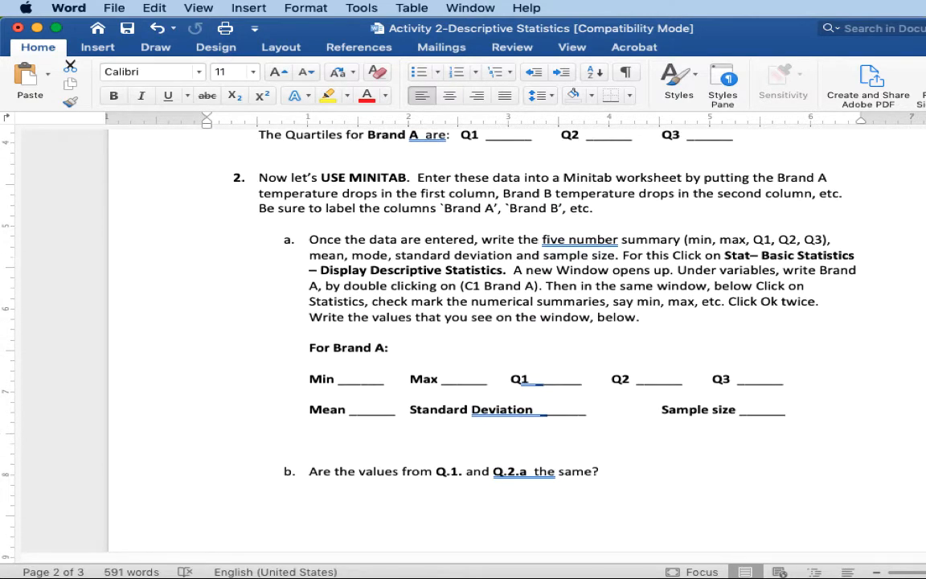
{"action": "scroll", "coordinate": [514, 338], "scroll_direction": "down", "scroll_amount": 3}
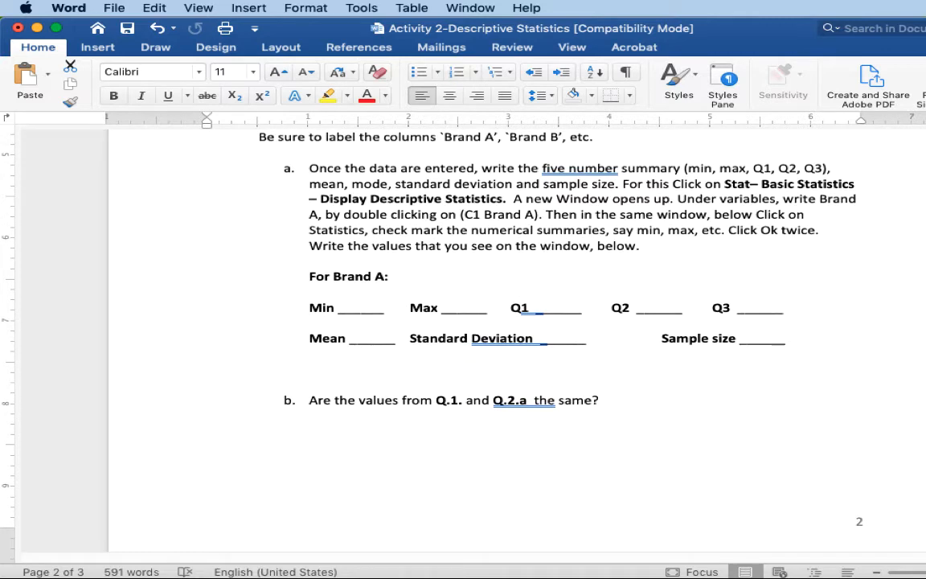
{"action": "scroll", "coordinate": [514, 337], "scroll_direction": "up", "scroll_amount": 3}
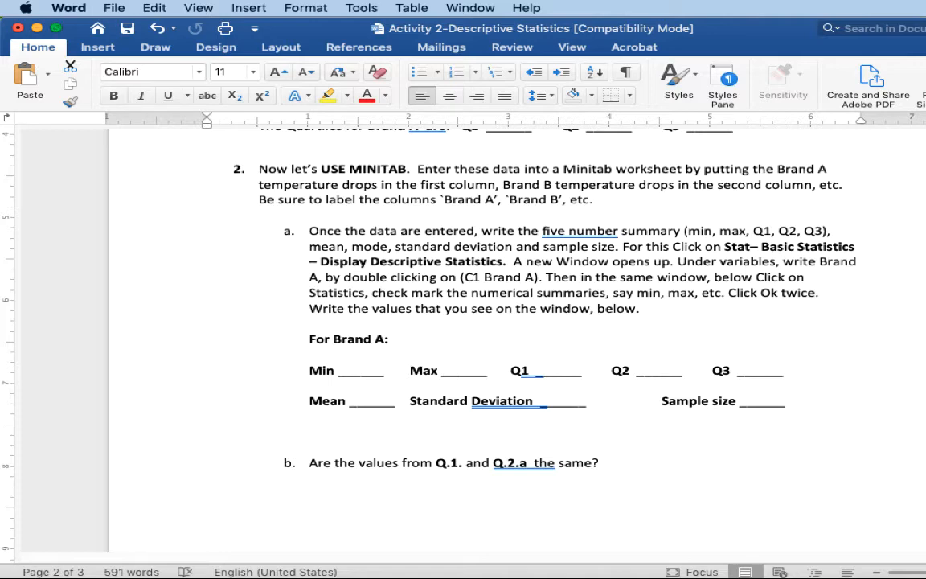
Step: Return to Minitab and start Display Descriptive Statistics with Brand C as the variable
{"action": "left_click", "coordinate": [37, 27]}
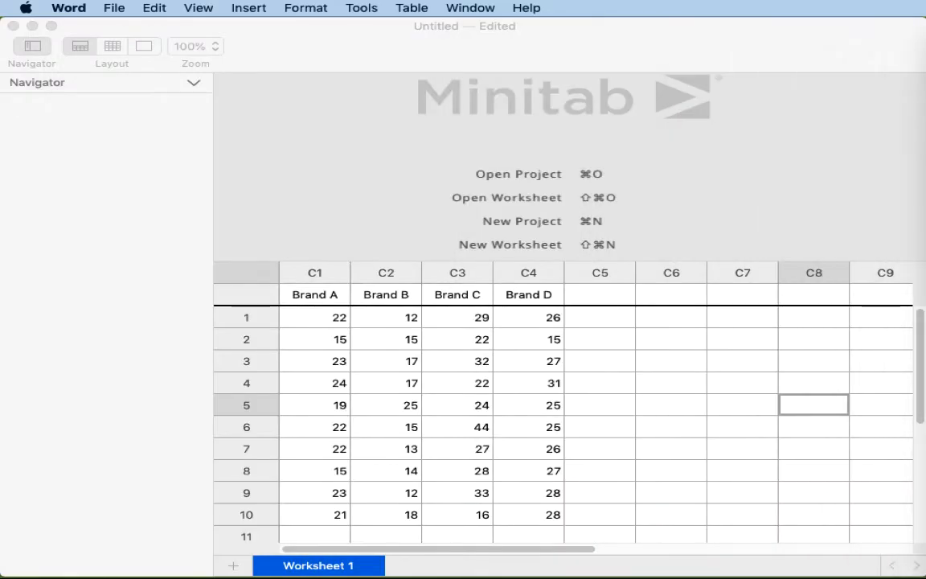
{"action": "left_click", "coordinate": [732, 244]}
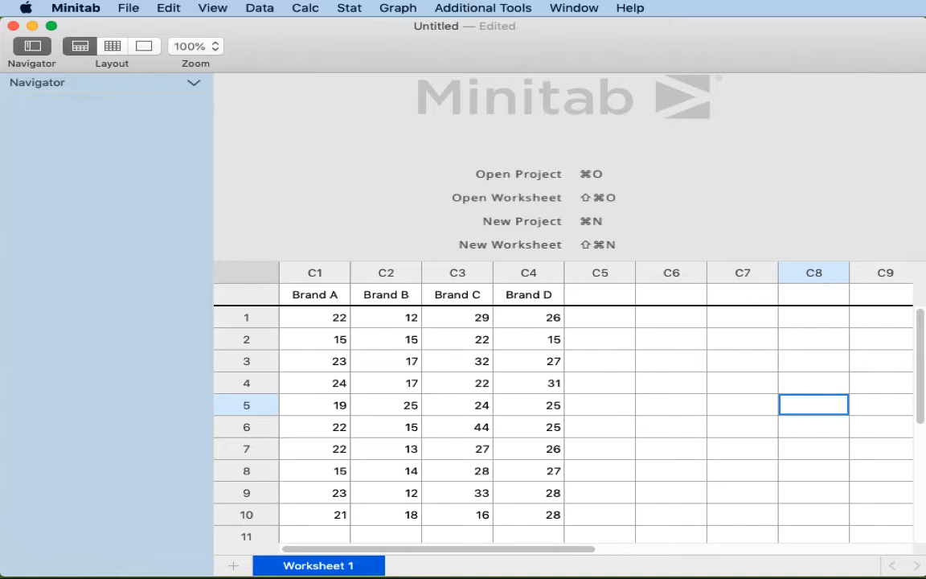
{"action": "left_click", "coordinate": [349, 8]}
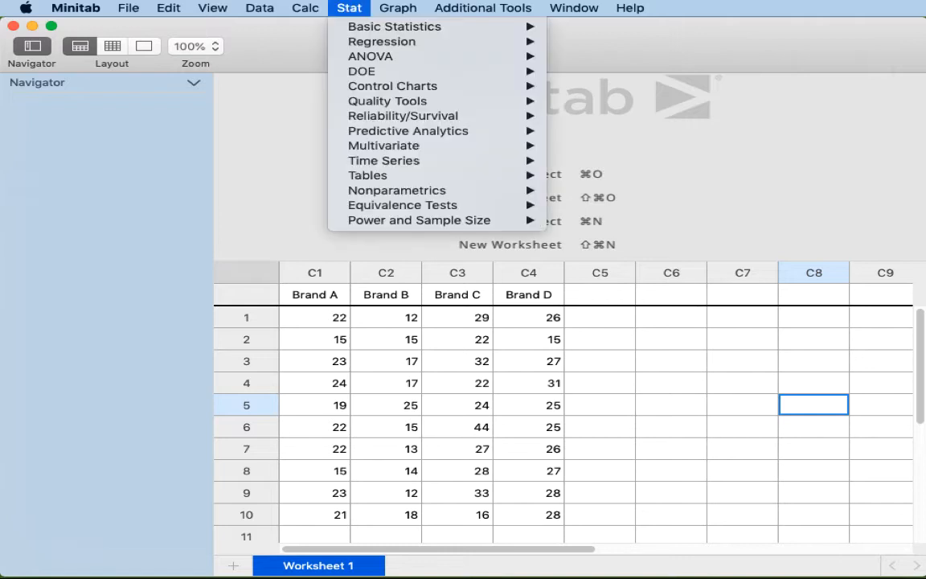
{"action": "mouse_move", "coordinate": [394, 26]}
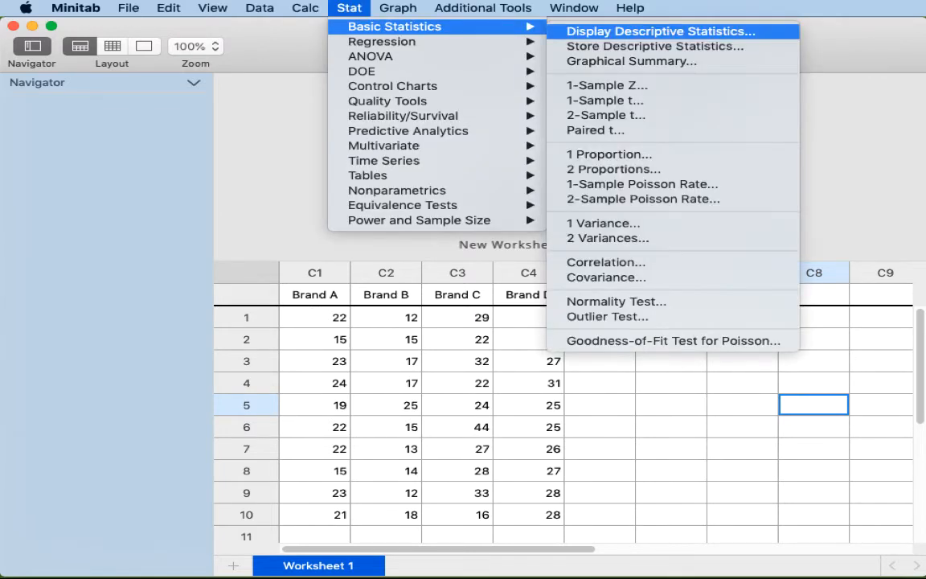
{"action": "left_click", "coordinate": [661, 31]}
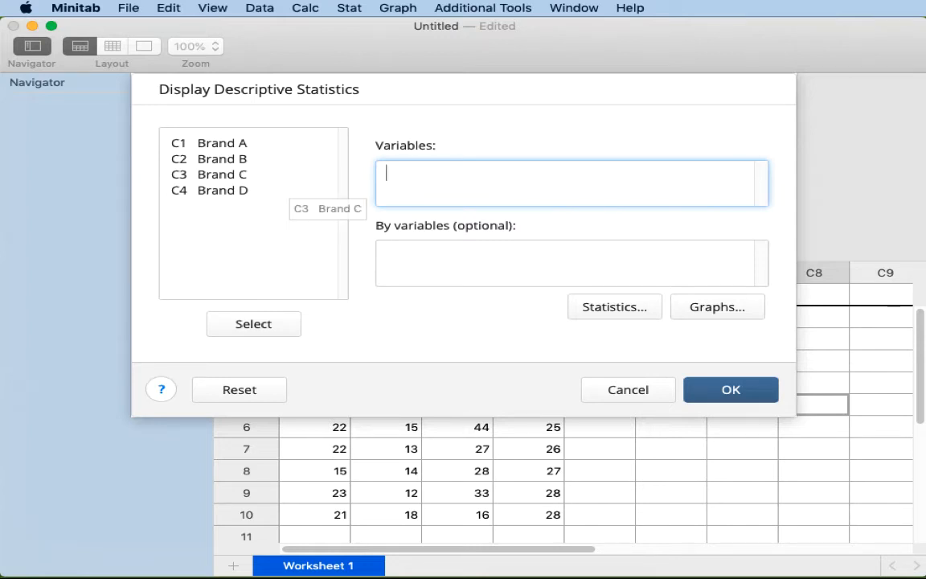
{"action": "double_click", "coordinate": [287, 176]}
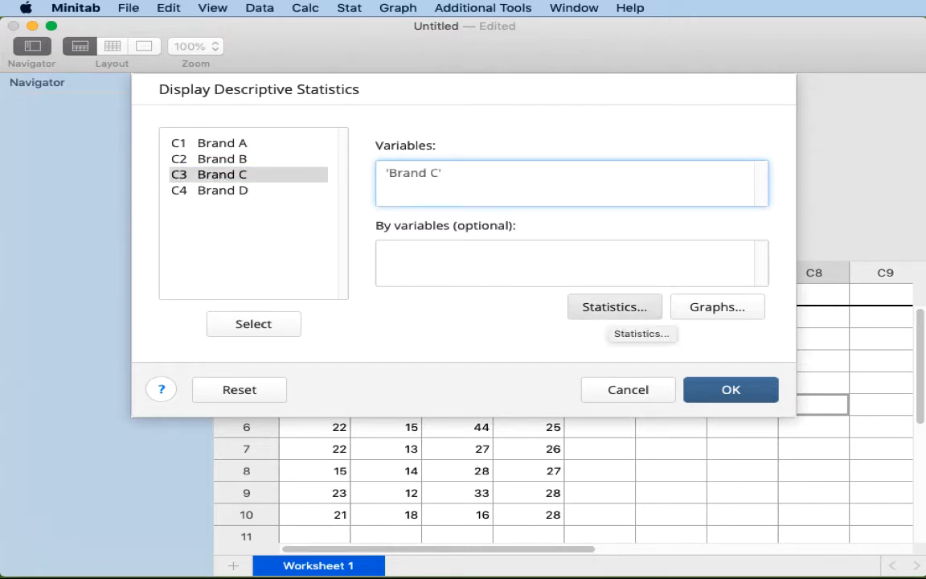
Step: In the statistics options, exclude SE of mean, standard deviation, N nonmissing and N missing, and include N total
{"action": "left_click", "coordinate": [633, 314]}
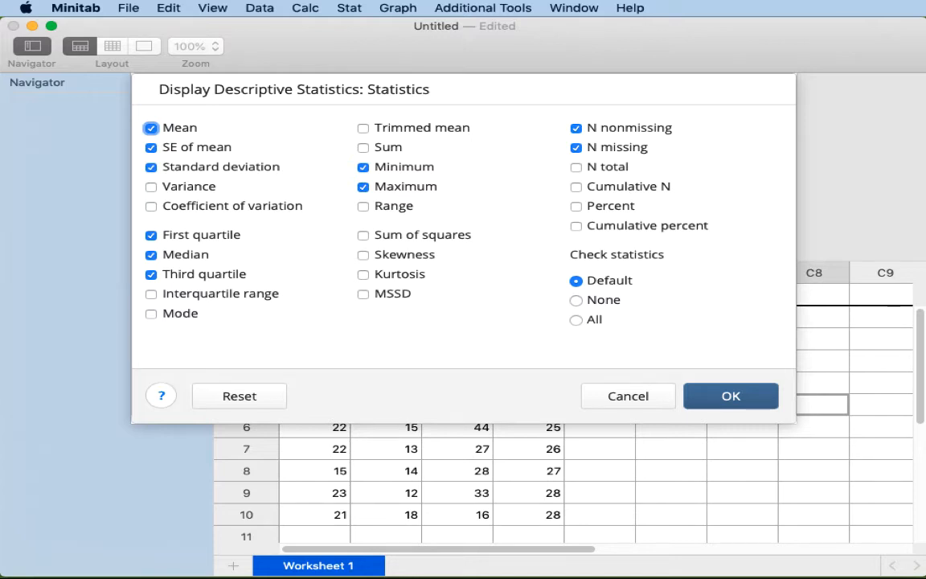
{"action": "left_click", "coordinate": [151, 148]}
{"action": "left_click", "coordinate": [151, 167]}
{"action": "left_click", "coordinate": [577, 129]}
{"action": "left_click", "coordinate": [576, 148]}
{"action": "left_click", "coordinate": [577, 167]}
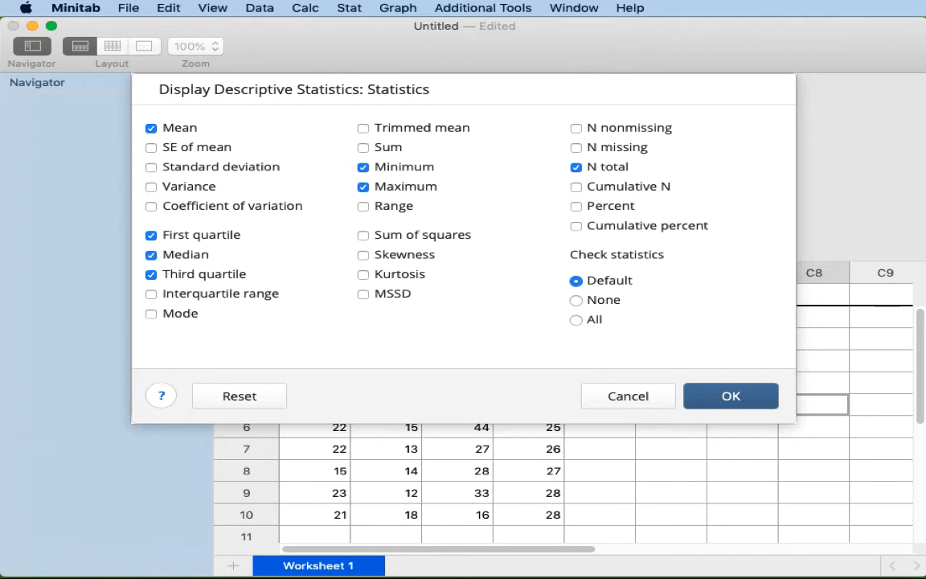
{"action": "left_click", "coordinate": [151, 314]}
{"action": "left_click", "coordinate": [151, 314]}
Step: Recheck the requested statistics in the Word document, move it aside, and generate the Brand C descriptive statistics in Minitab
{"action": "key", "text": "super+Tab"}
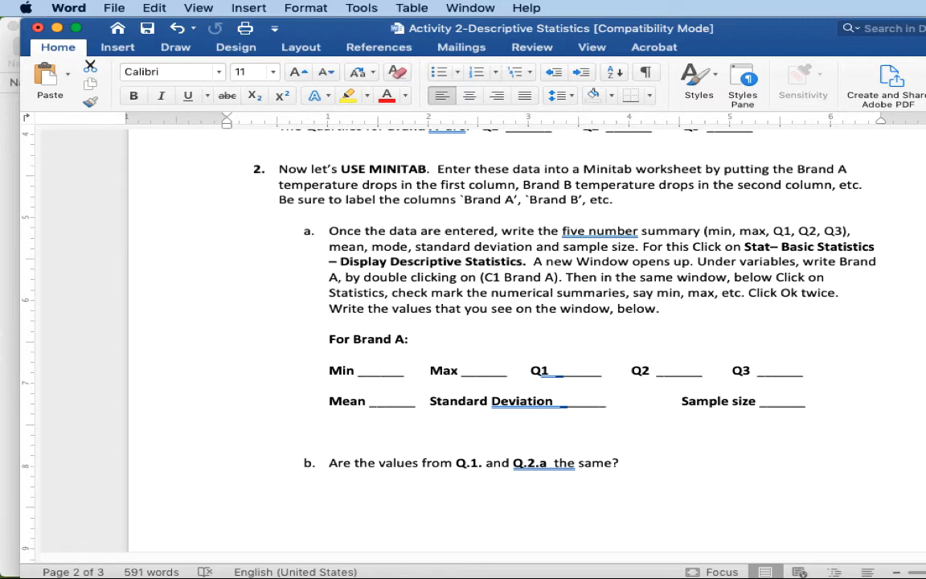
{"action": "left_click_drag", "start_coordinate": [322, 28], "coordinate": [925, 28]}
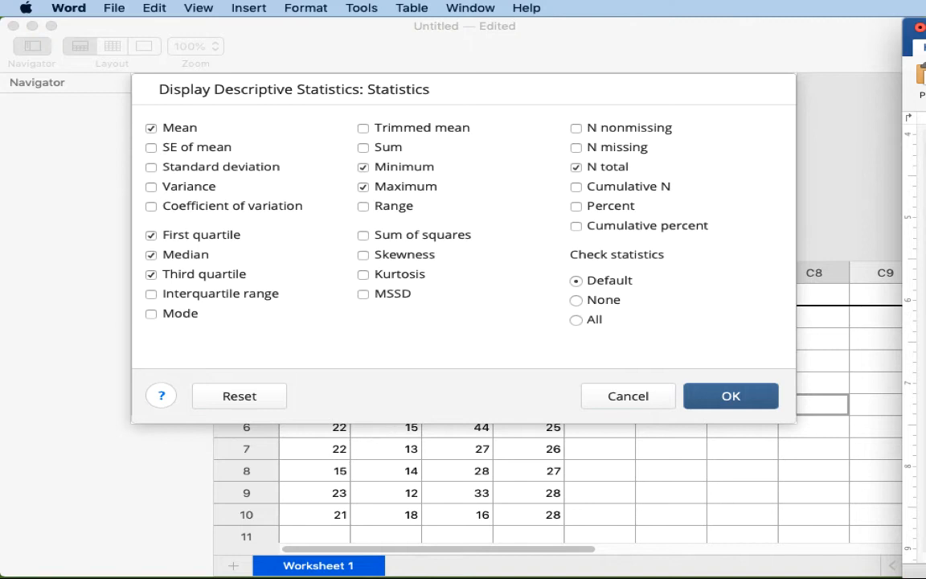
{"action": "left_click", "coordinate": [659, 352]}
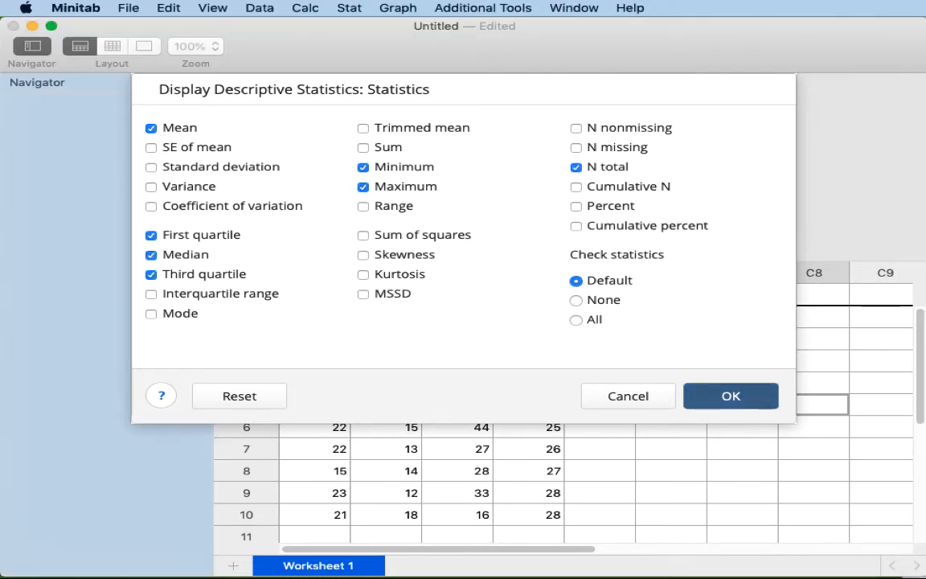
{"action": "left_click", "coordinate": [731, 395]}
{"action": "left_click", "coordinate": [731, 390]}
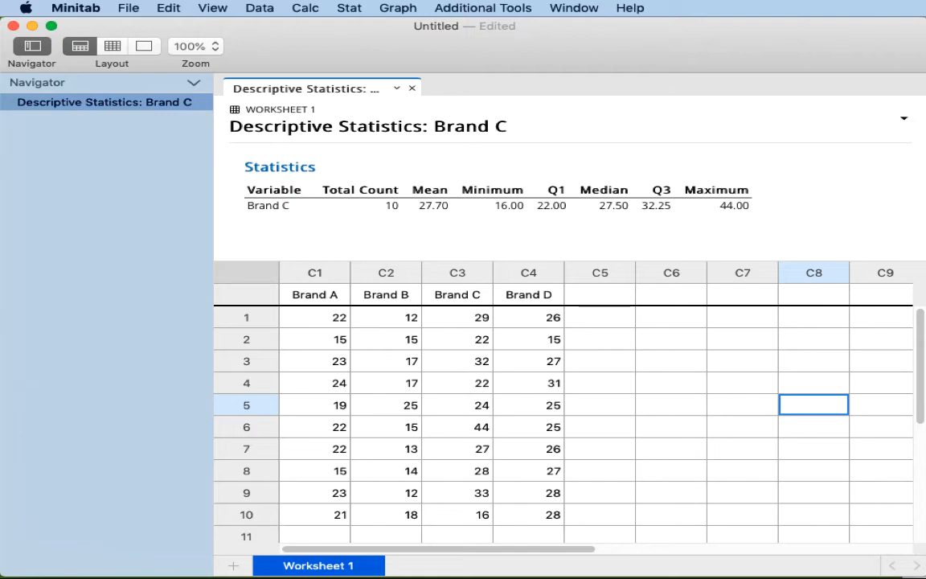
Step: Bring the Word activity document into view, review the question 2c boxplot instructions, and move the document aside again
{"action": "left_click_drag", "start_coordinate": [925, 29], "coordinate": [450, 28]}
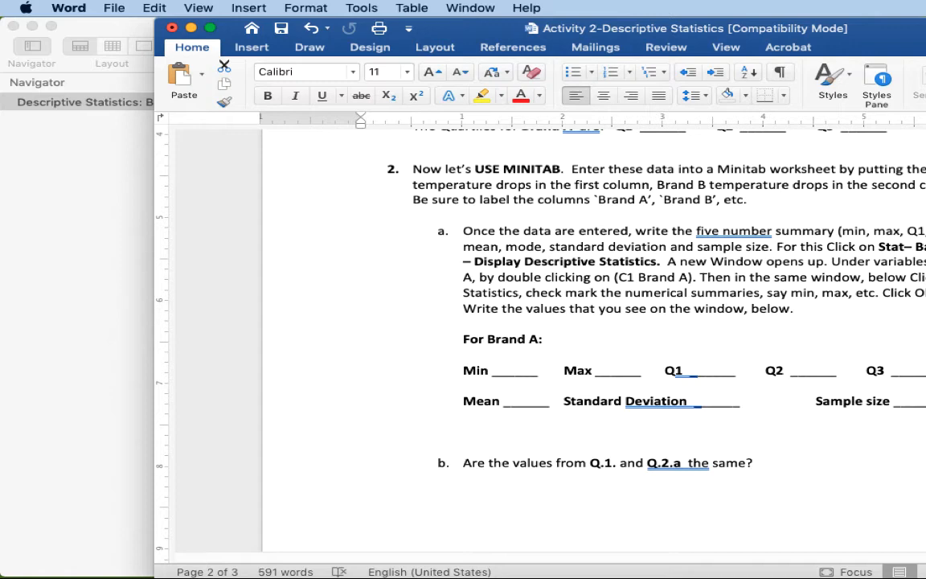
{"action": "scroll", "coordinate": [539, 337], "scroll_direction": "up", "scroll_amount": 5}
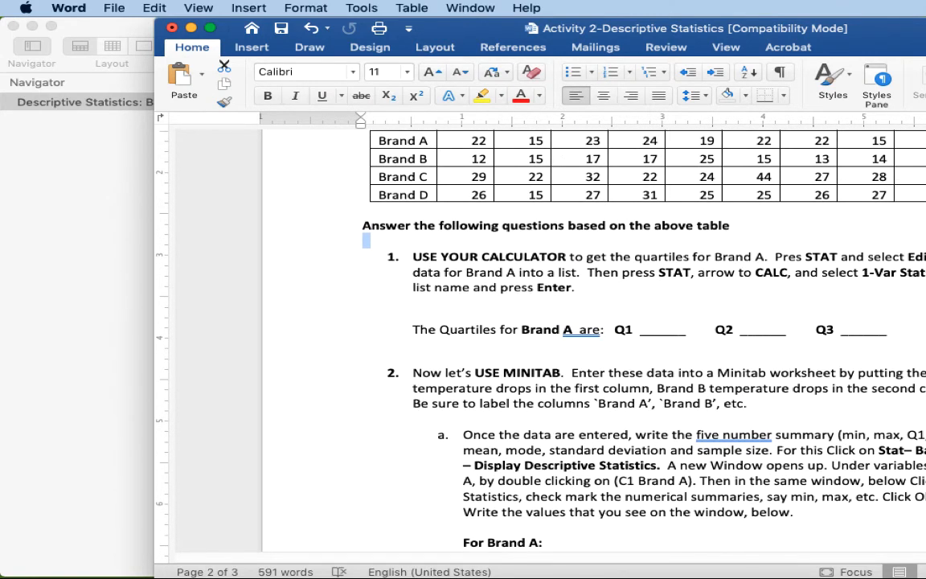
{"action": "scroll", "coordinate": [539, 338], "scroll_direction": "down", "scroll_amount": 3}
{"action": "scroll", "coordinate": [539, 338], "scroll_direction": "down", "scroll_amount": 10}
{"action": "scroll", "coordinate": [539, 337], "scroll_direction": "down", "scroll_amount": 2}
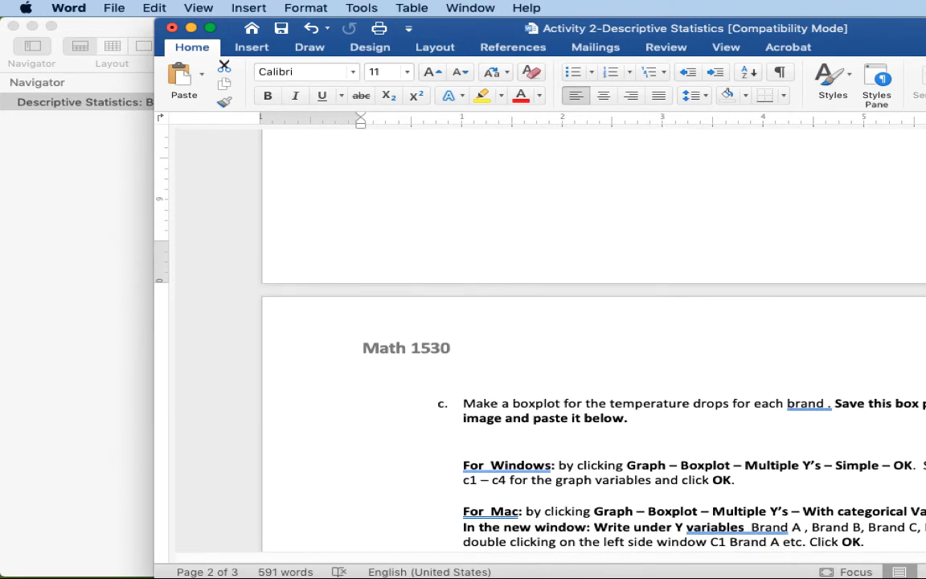
{"action": "left_click_drag", "start_coordinate": [474, 28], "coordinate": [318, 28]}
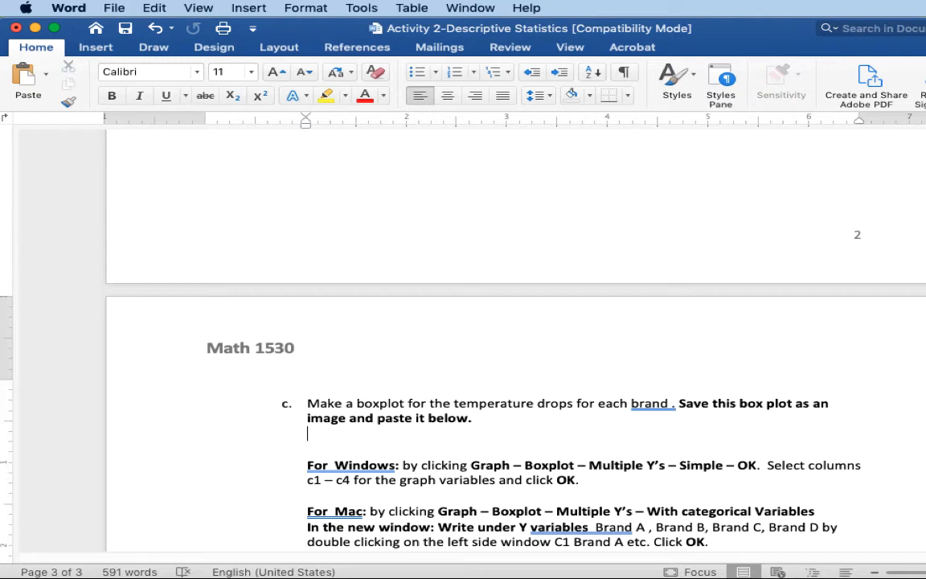
{"action": "scroll", "coordinate": [514, 341], "scroll_direction": "down", "scroll_amount": 1}
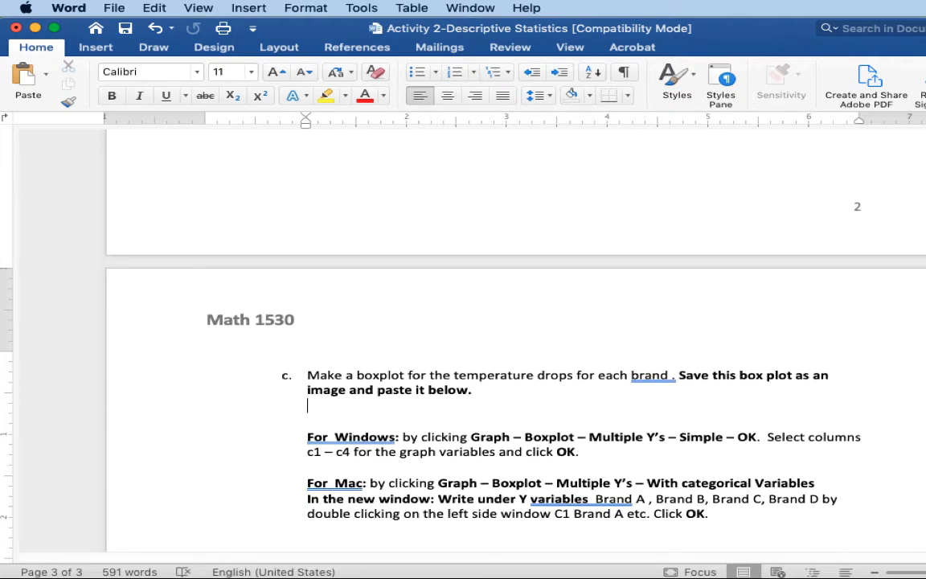
{"action": "left_click_drag", "start_coordinate": [321, 28], "coordinate": [925, 28]}
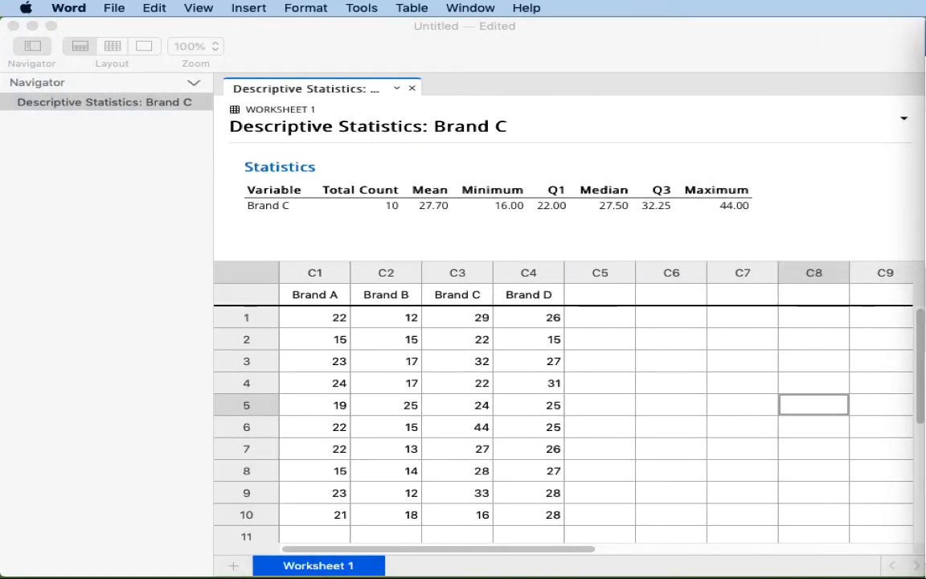
Step: Return to Minitab and start a Boxplot of multiple Y variables with categorical variables
{"action": "left_click", "coordinate": [732, 244]}
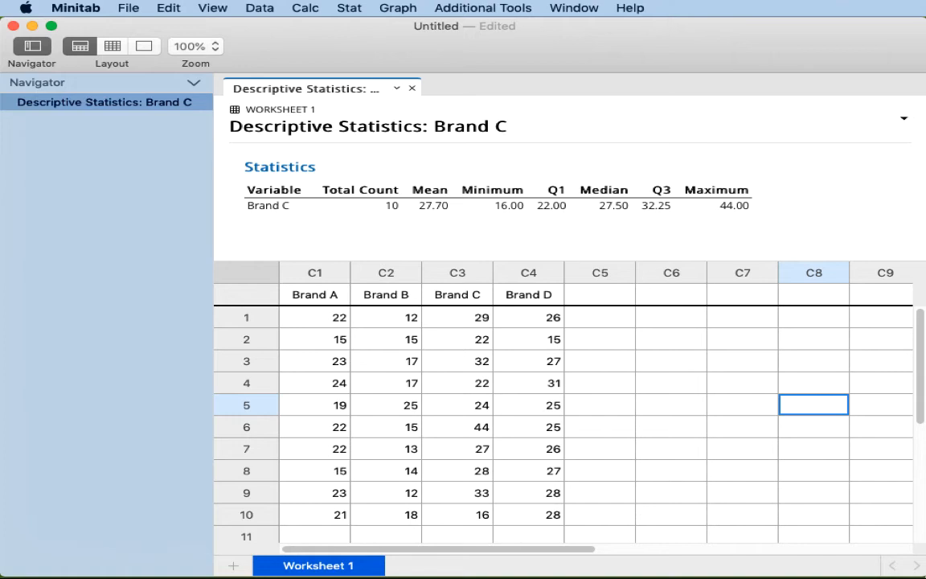
{"action": "left_click", "coordinate": [398, 8]}
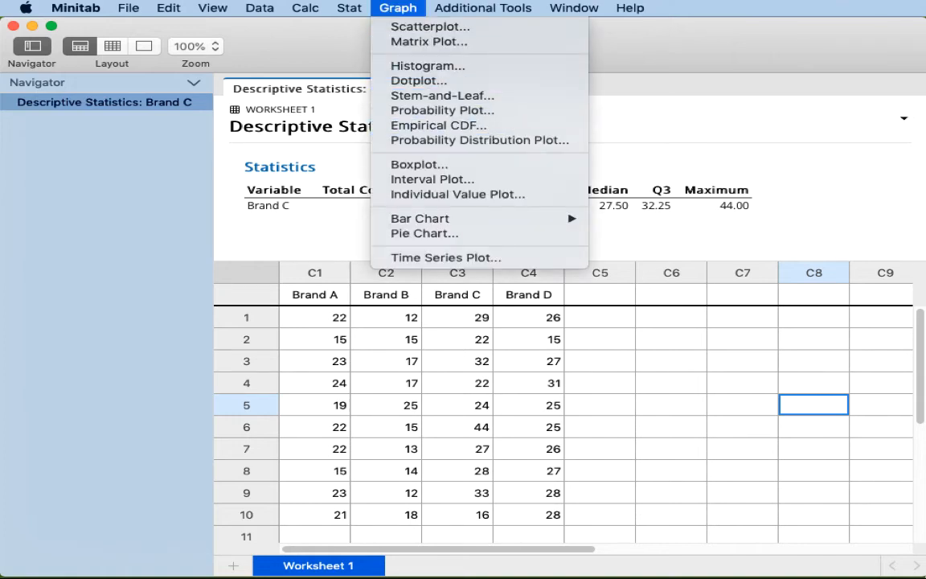
{"action": "left_click", "coordinate": [419, 164]}
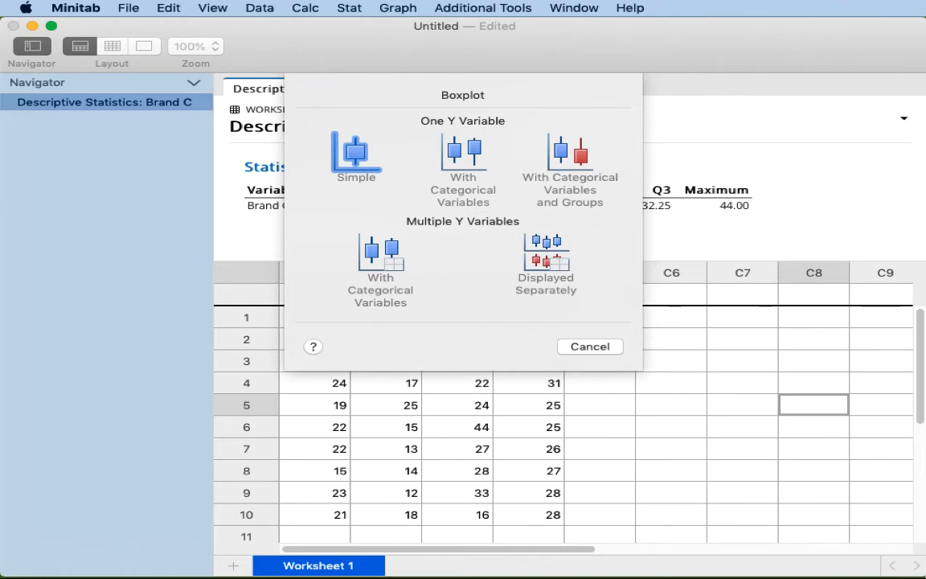
{"action": "left_click", "coordinate": [380, 254]}
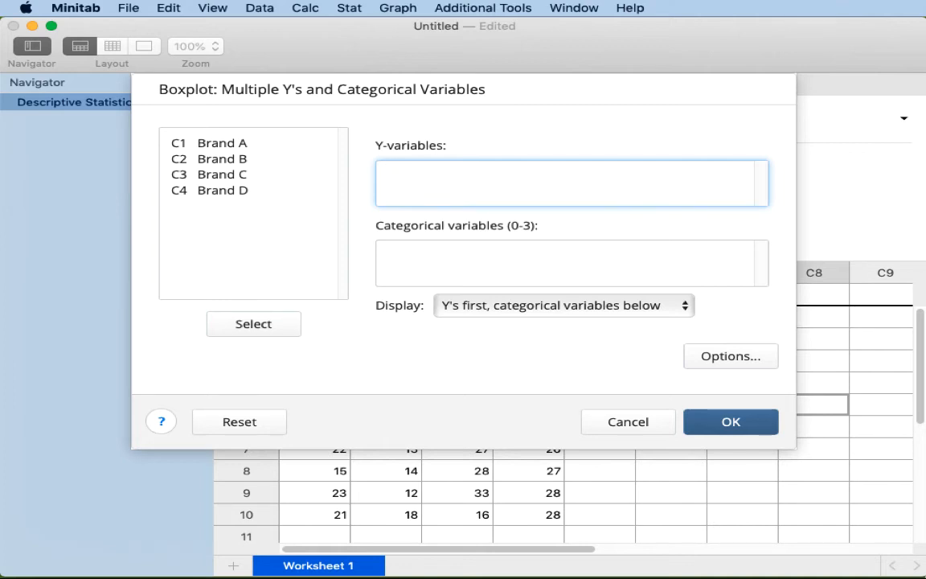
Step: Add Brand A, Brand B, Brand C and Brand D as the Y-variables and generate the boxplot
{"action": "left_click", "coordinate": [283, 144]}
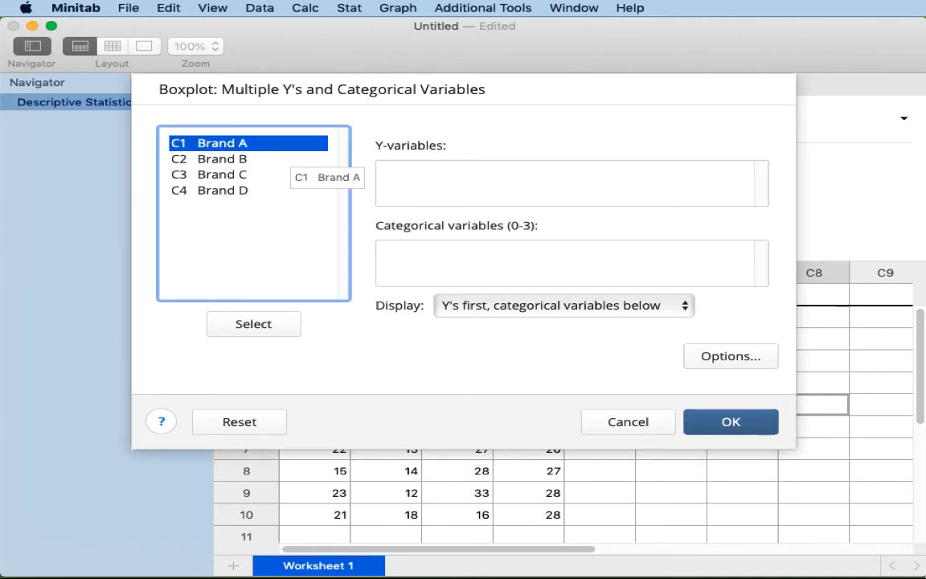
{"action": "double_click", "coordinate": [283, 145]}
{"action": "double_click", "coordinate": [283, 160]}
{"action": "left_click", "coordinate": [282, 177]}
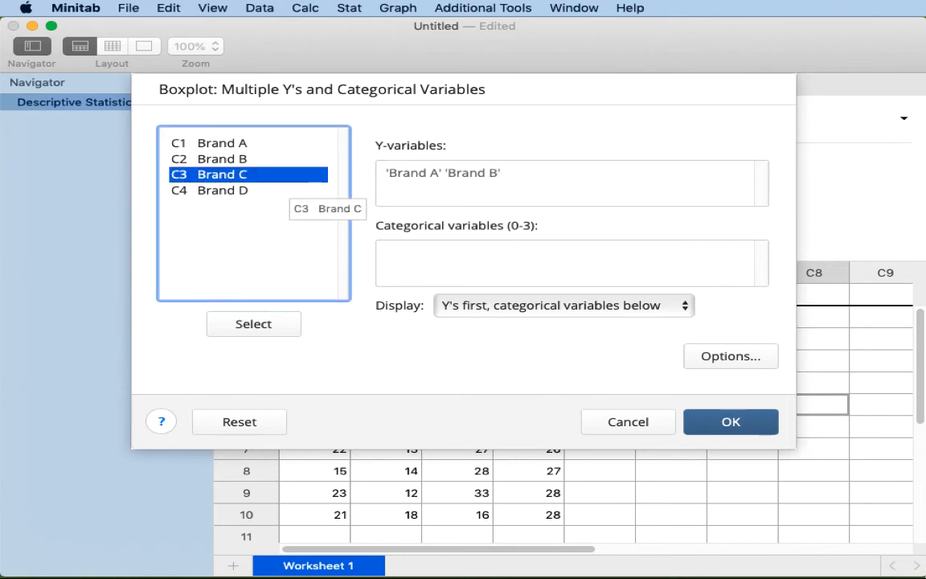
{"action": "double_click", "coordinate": [282, 176]}
{"action": "double_click", "coordinate": [283, 191]}
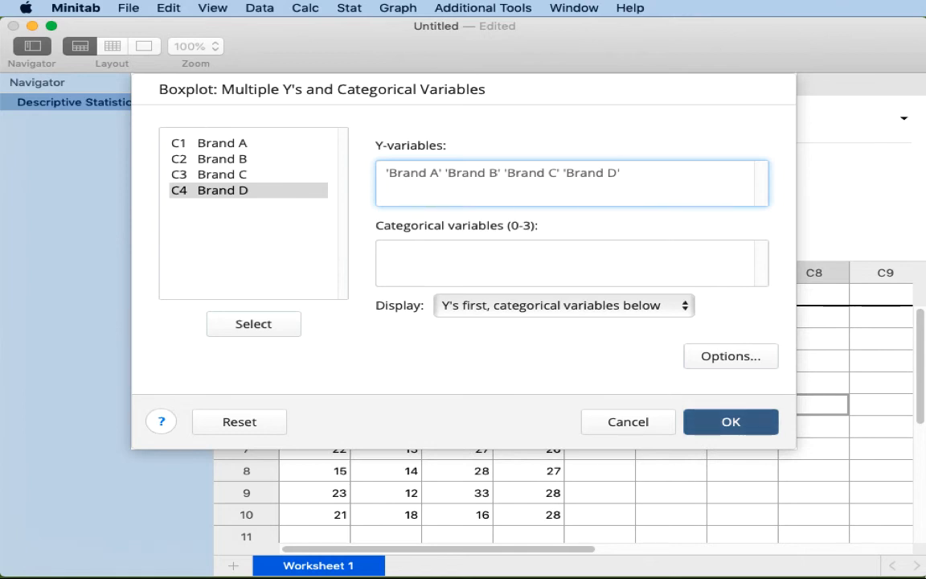
{"action": "key", "text": "Return"}
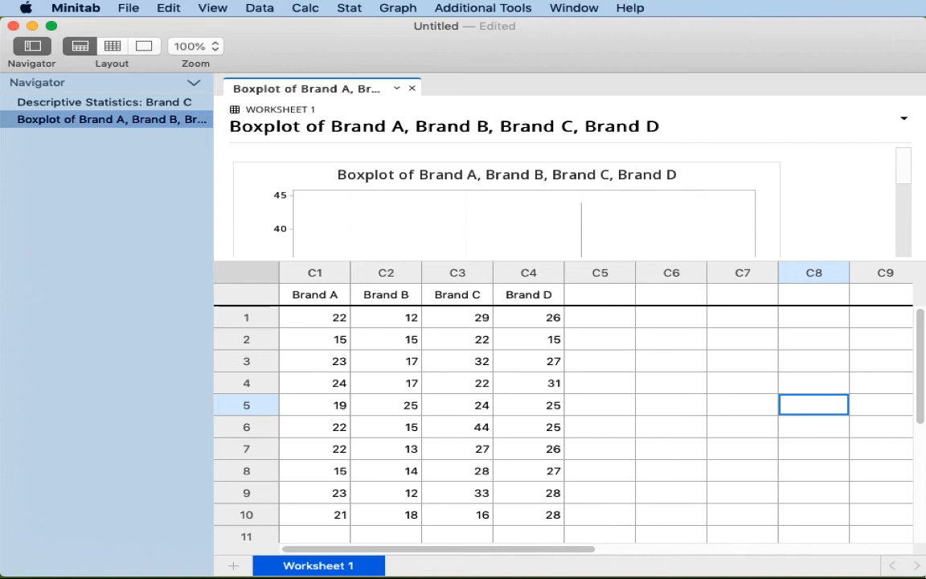
Step: Enlarge the output area to show the whole boxplot and copy the graph as a picture
{"action": "left_click_drag", "start_coordinate": [569, 260], "coordinate": [569, 496]}
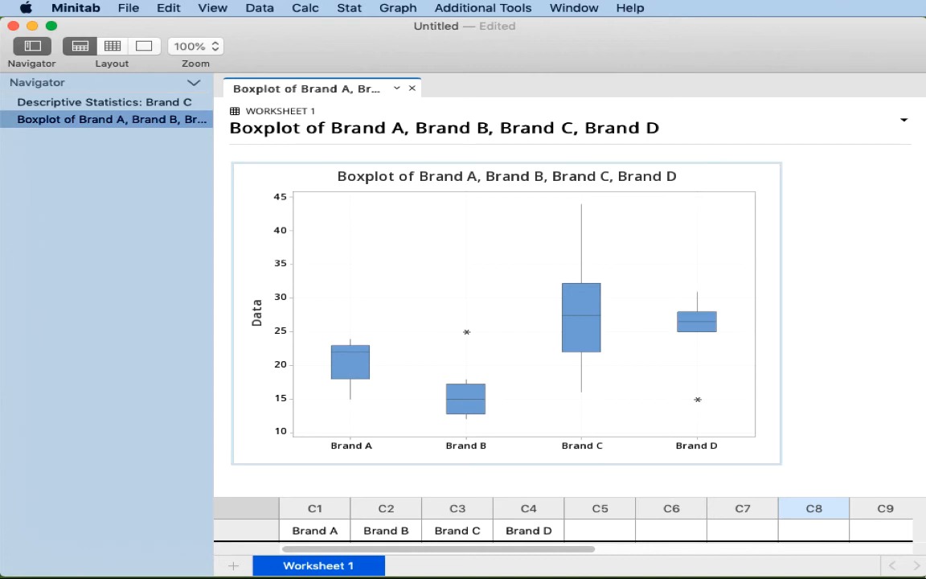
{"action": "left_click", "coordinate": [507, 313]}
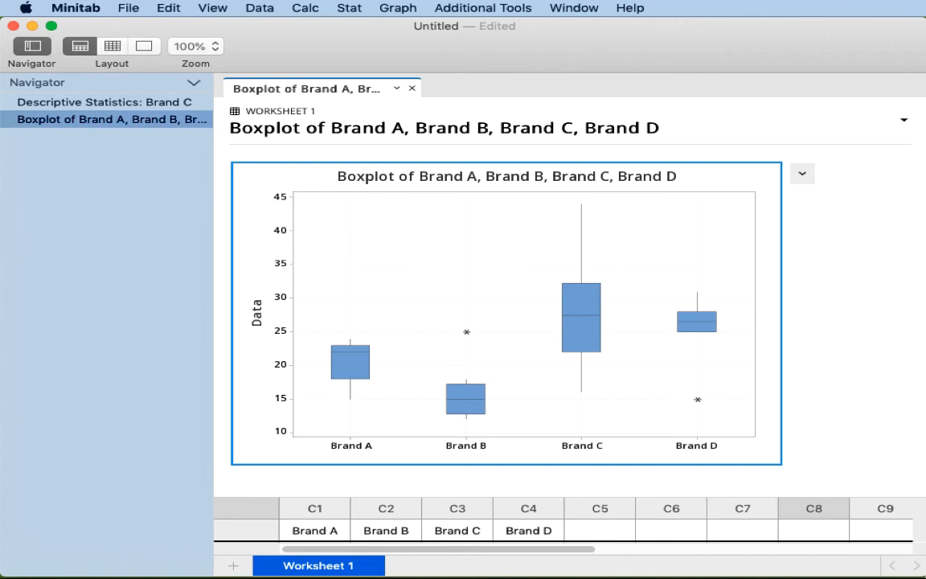
{"action": "left_click", "coordinate": [802, 174]}
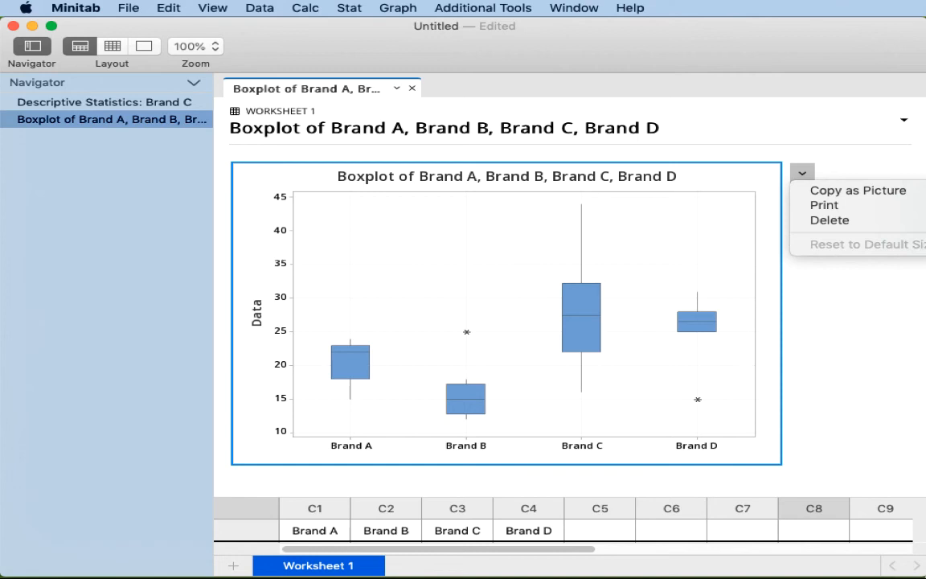
{"action": "left_click", "coordinate": [858, 191]}
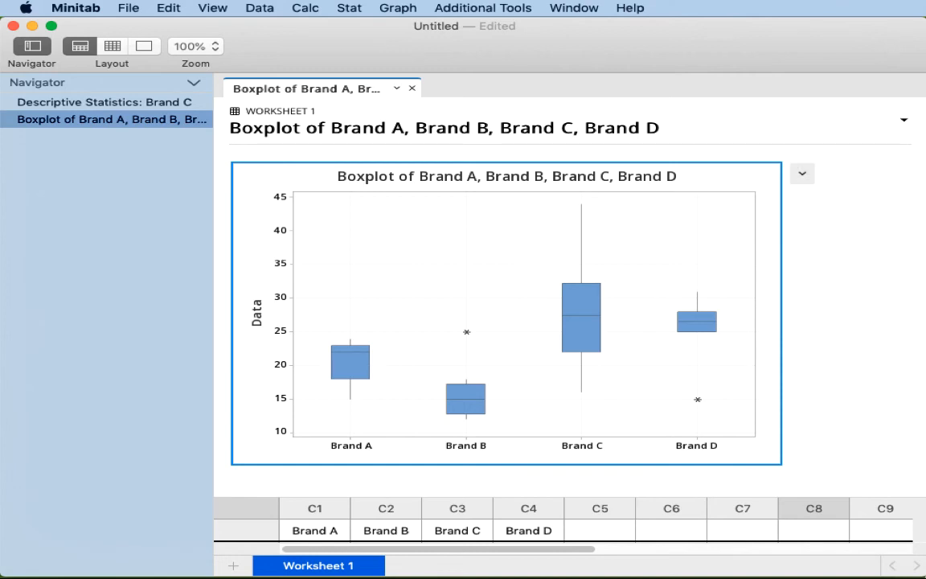
Step: Switch to the Word activity document and paste the boxplot picture on the blank line below question 2c
{"action": "left_click_drag", "start_coordinate": [917, 28], "coordinate": [388, 28]}
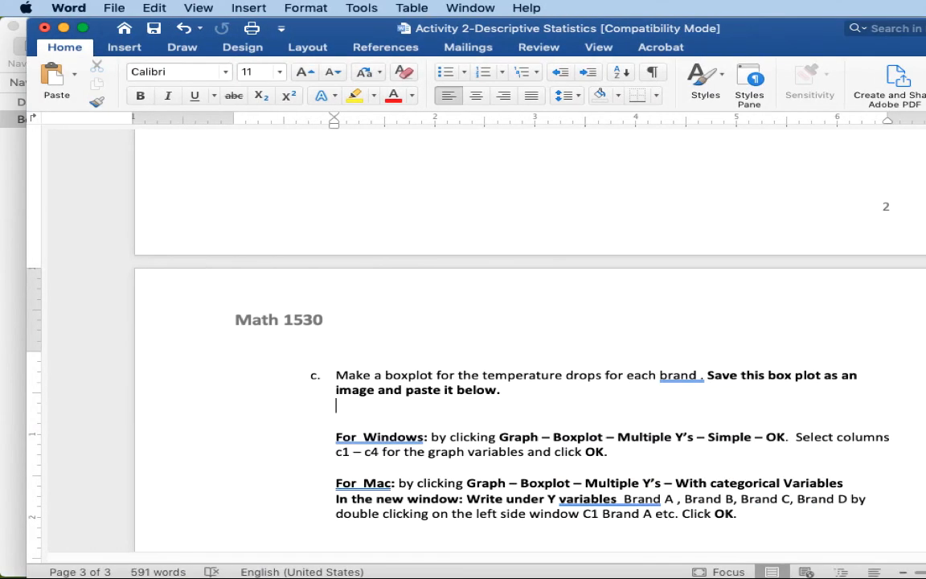
{"action": "right_click", "coordinate": [343, 407]}
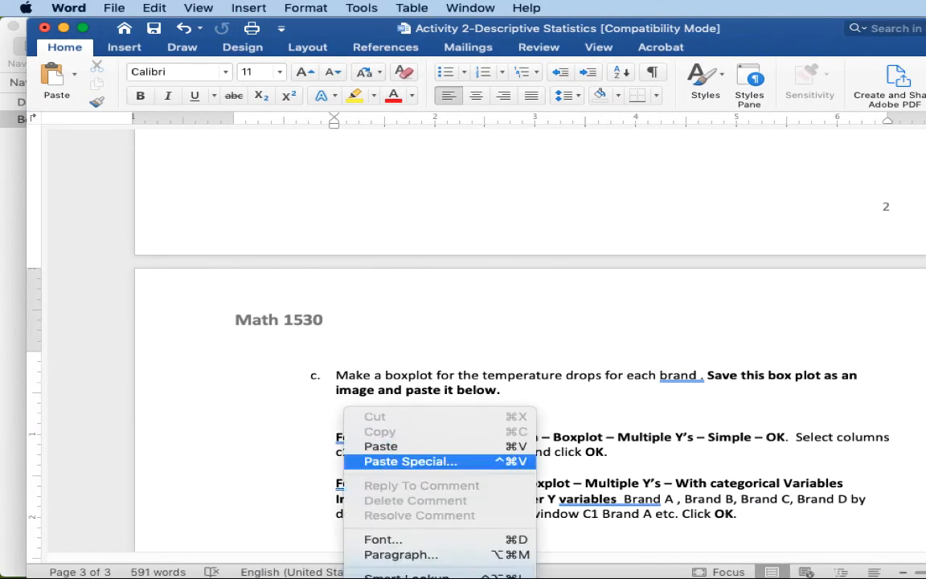
{"action": "left_click", "coordinate": [380, 446]}
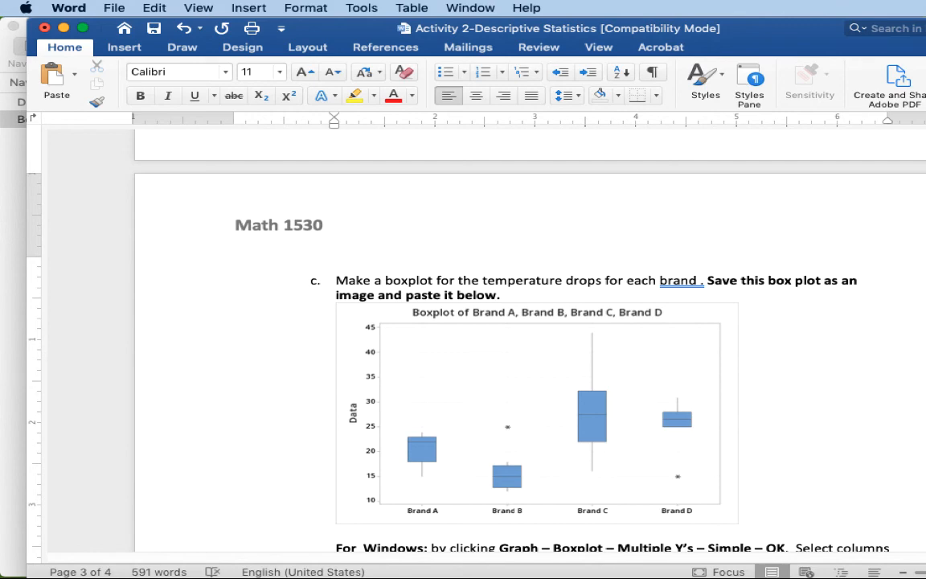
Step: Read through questions 3 to 9 of the activity and compare them with the pasted boxplot
{"action": "scroll", "coordinate": [483, 337], "scroll_direction": "down", "scroll_amount": 5}
{"action": "scroll", "coordinate": [482, 337], "scroll_direction": "down", "scroll_amount": 4}
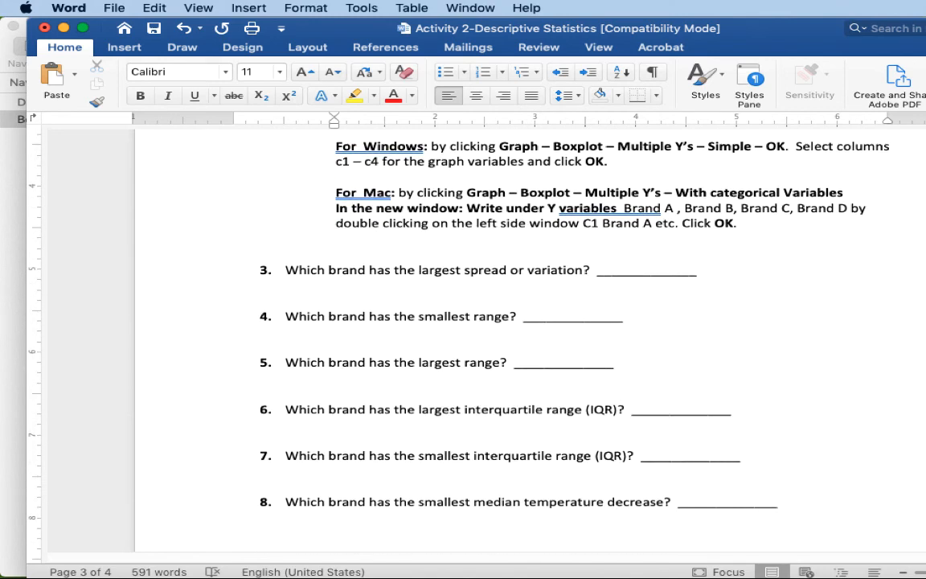
{"action": "scroll", "coordinate": [482, 338], "scroll_direction": "up", "scroll_amount": 9}
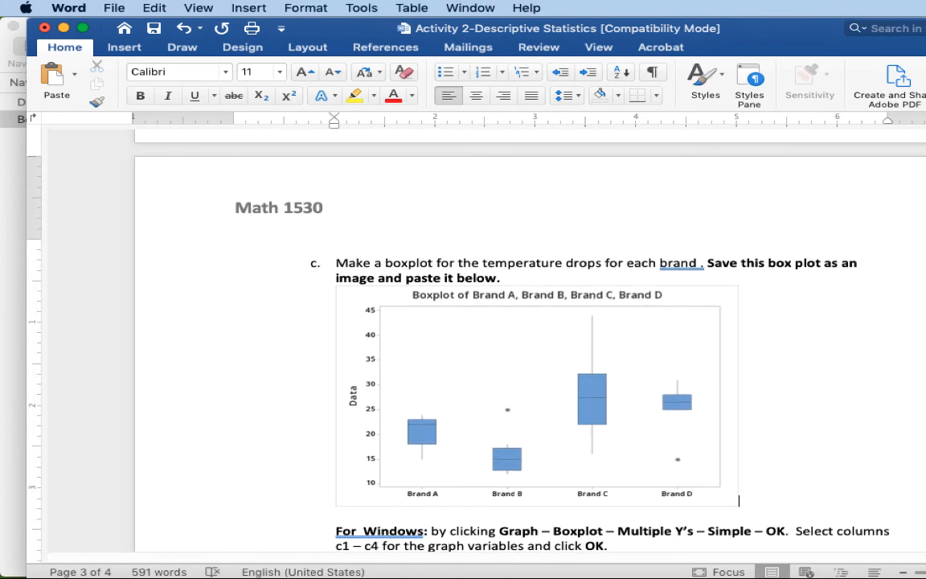
{"action": "scroll", "coordinate": [483, 338], "scroll_direction": "down", "scroll_amount": 13}
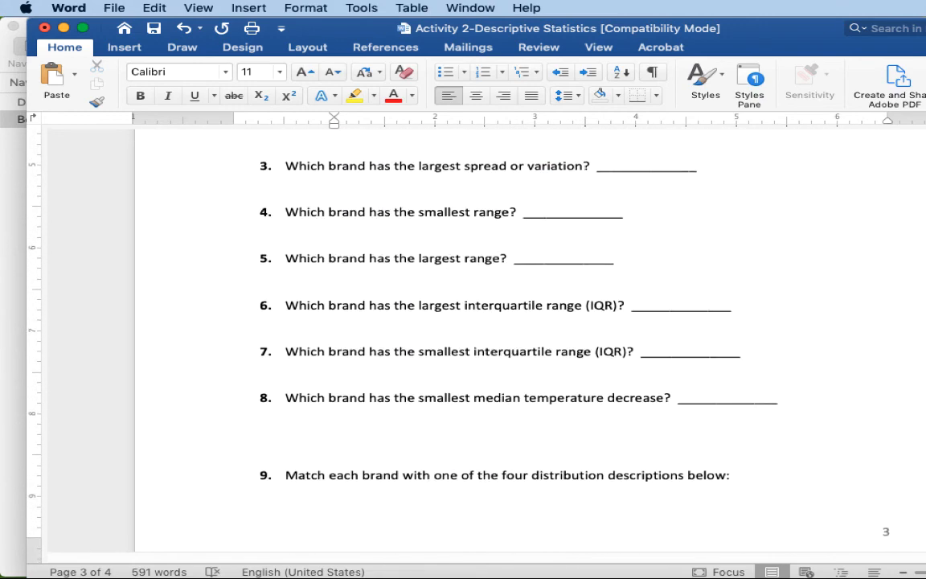
{"action": "scroll", "coordinate": [482, 338], "scroll_direction": "down", "scroll_amount": 4}
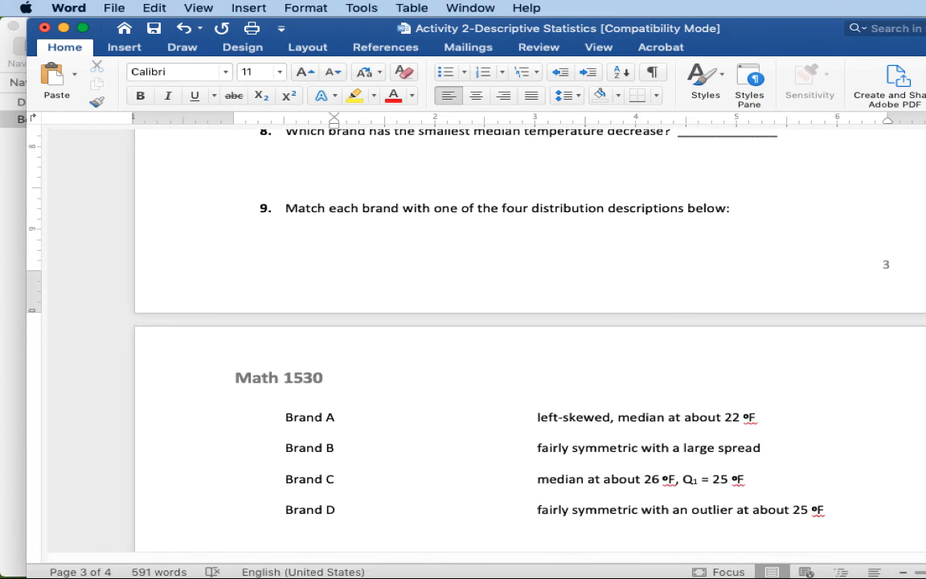
{"action": "scroll", "coordinate": [483, 338], "scroll_direction": "up", "scroll_amount": 6}
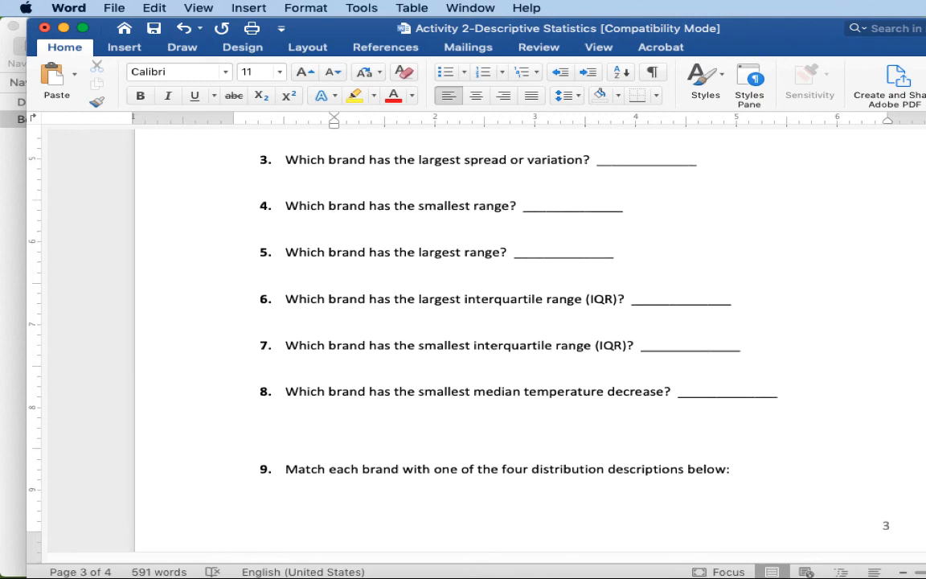
{"action": "scroll", "coordinate": [483, 337], "scroll_direction": "up", "scroll_amount": 2}
{"action": "scroll", "coordinate": [483, 338], "scroll_direction": "down", "scroll_amount": 4}
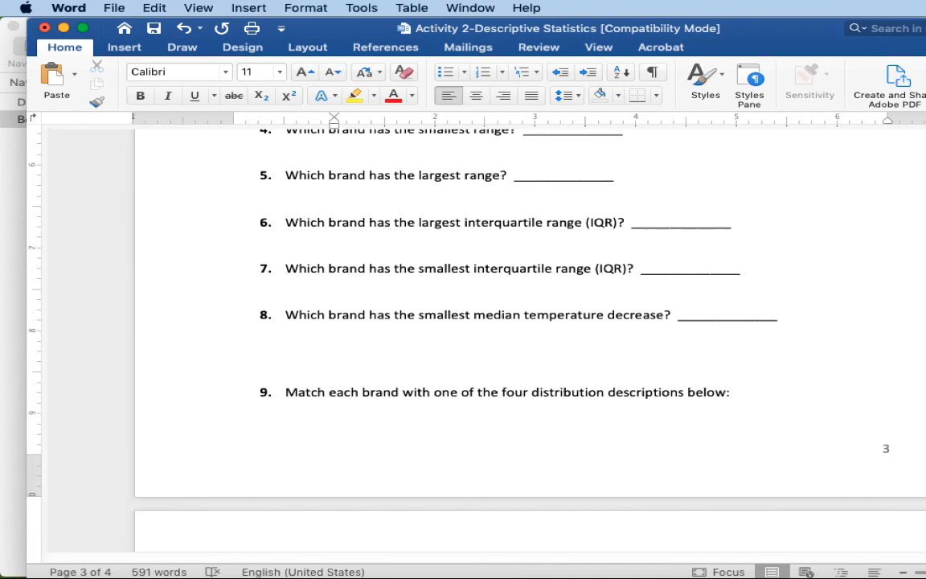
Step: Insert three blank lines before question 9 so that it starts on the page with its brand descriptions
{"action": "left_click", "coordinate": [235, 377]}
{"action": "key", "text": "Return"}
{"action": "key", "text": "Return"}
{"action": "key", "text": "Return"}
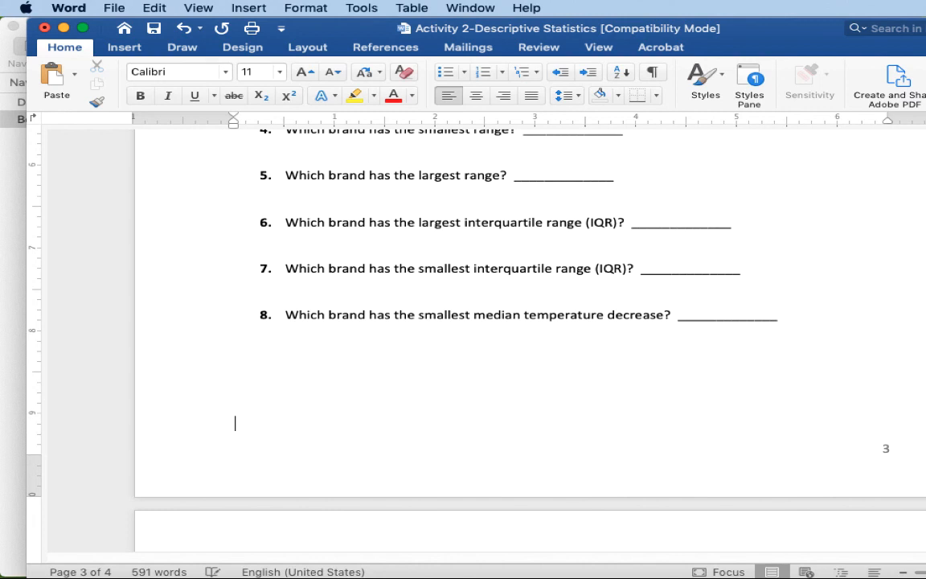
{"action": "scroll", "coordinate": [483, 322], "scroll_direction": "down", "scroll_amount": 8}
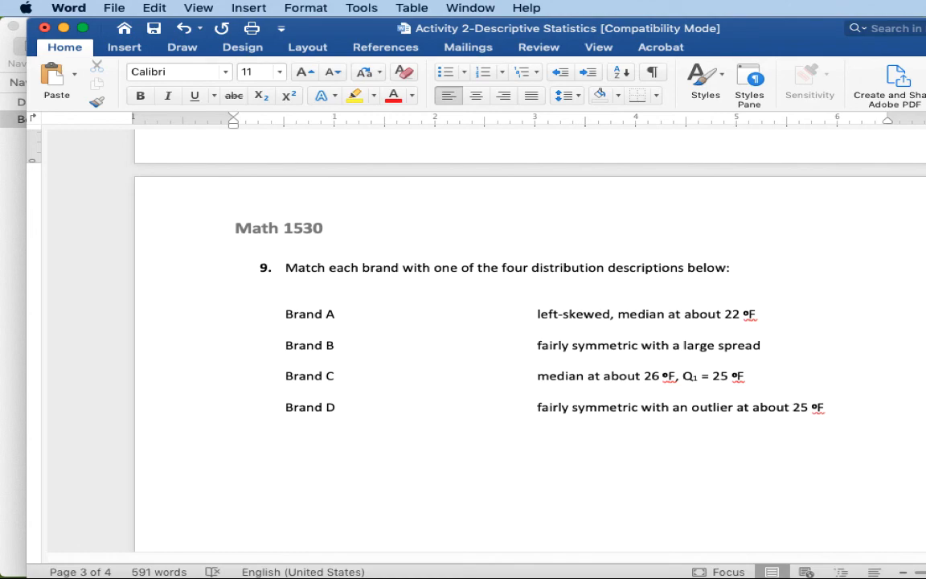
Step: Look back through the activity document to the group work, graph image and upload instructions on page 1
{"action": "scroll", "coordinate": [483, 338], "scroll_direction": "up", "scroll_amount": 20}
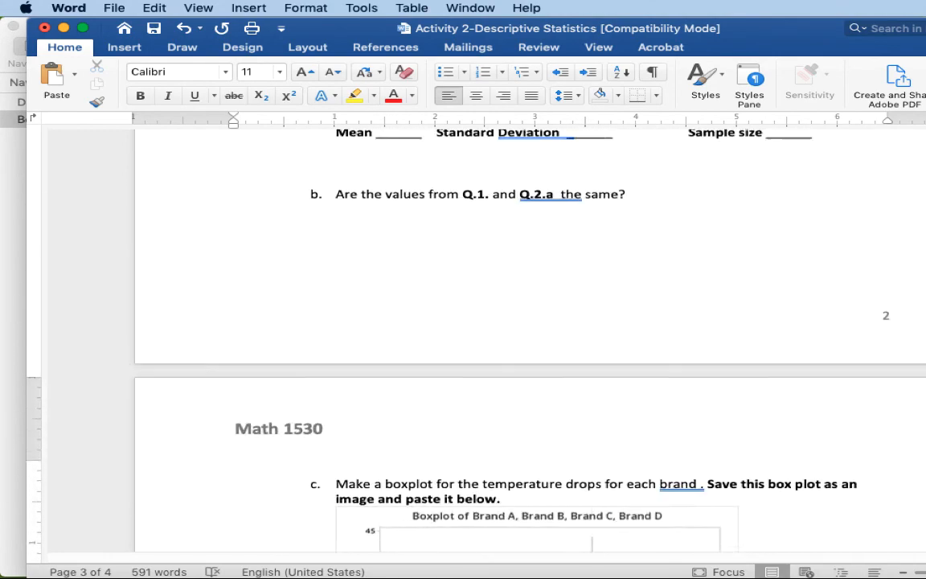
{"action": "scroll", "coordinate": [498, 338], "scroll_direction": "up", "scroll_amount": 10}
{"action": "scroll", "coordinate": [498, 338], "scroll_direction": "down", "scroll_amount": 10}
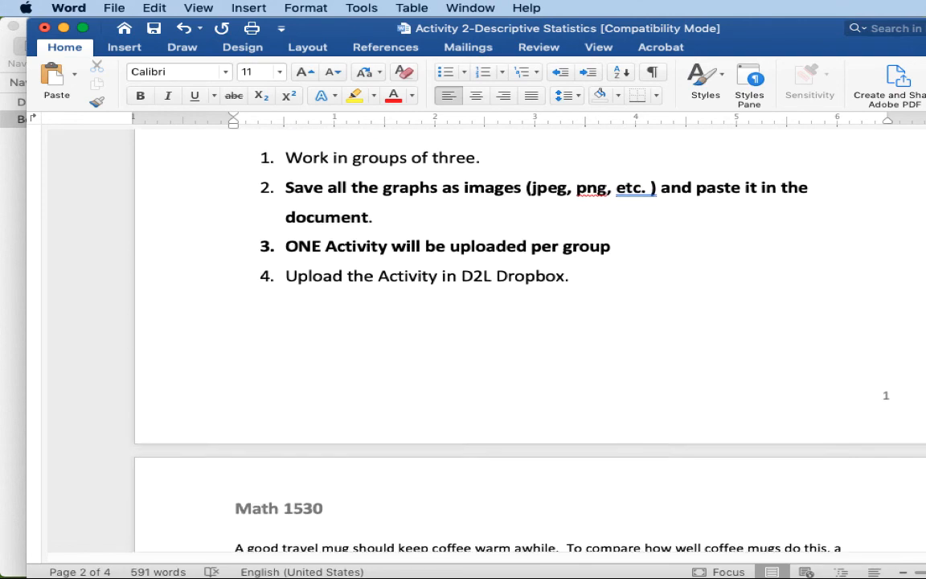